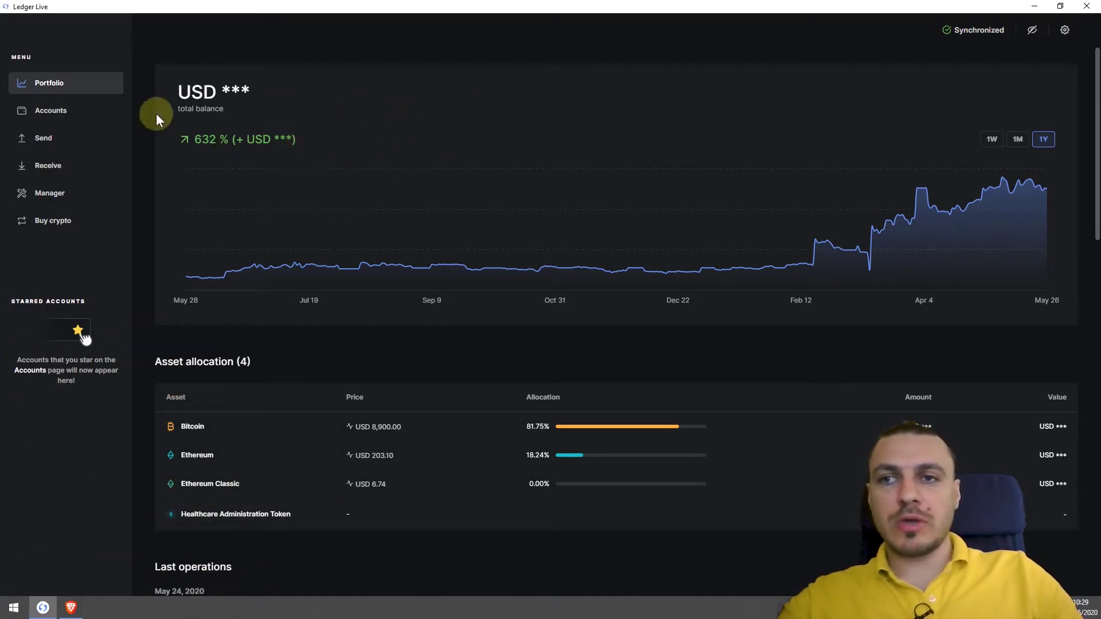
Show the Bitcoin, Ethereum, ERC20 and Ethereum Classic accounts, then start adding an account.
{"action": "left_click", "coordinate": [51, 110]}
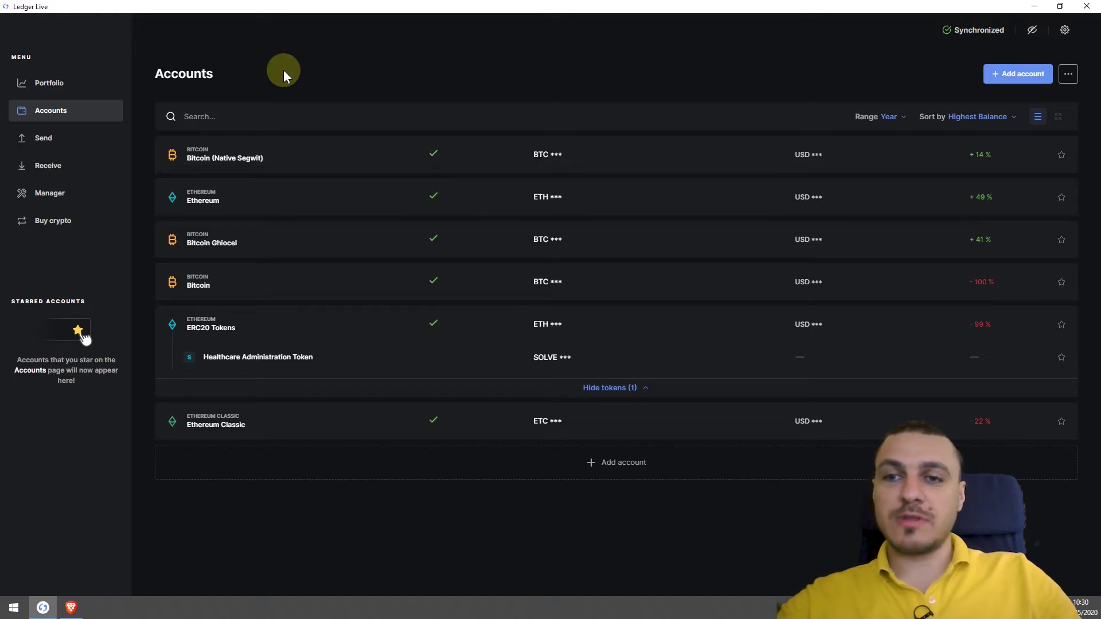
{"action": "left_click", "coordinate": [1009, 74]}
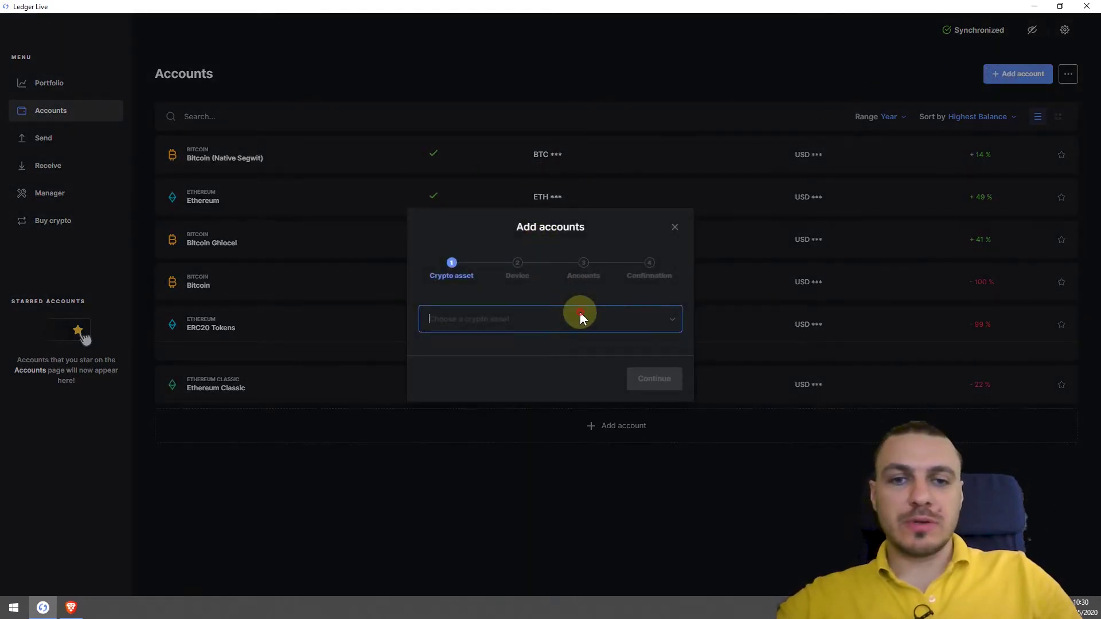
Browse the crypto assets available to add, then close the Add account form.
{"action": "left_click", "coordinate": [580, 317]}
{"action": "scroll", "coordinate": [607, 378], "scroll_direction": "down", "scroll_amount": 10}
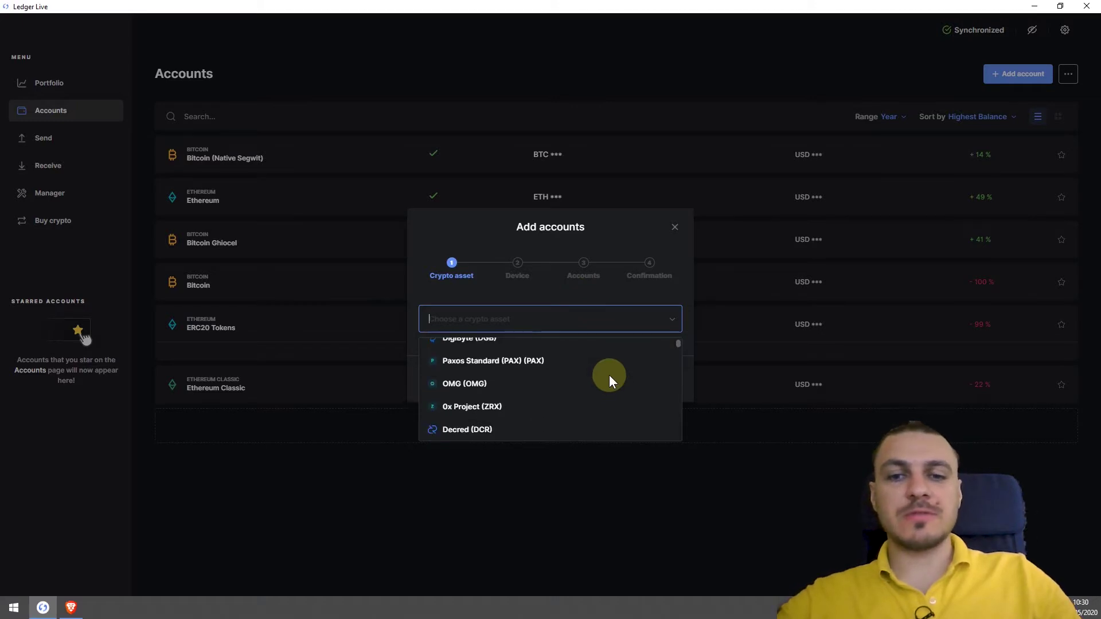
{"action": "scroll", "coordinate": [609, 374], "scroll_direction": "down", "scroll_amount": 15}
{"action": "left_click", "coordinate": [674, 226]}
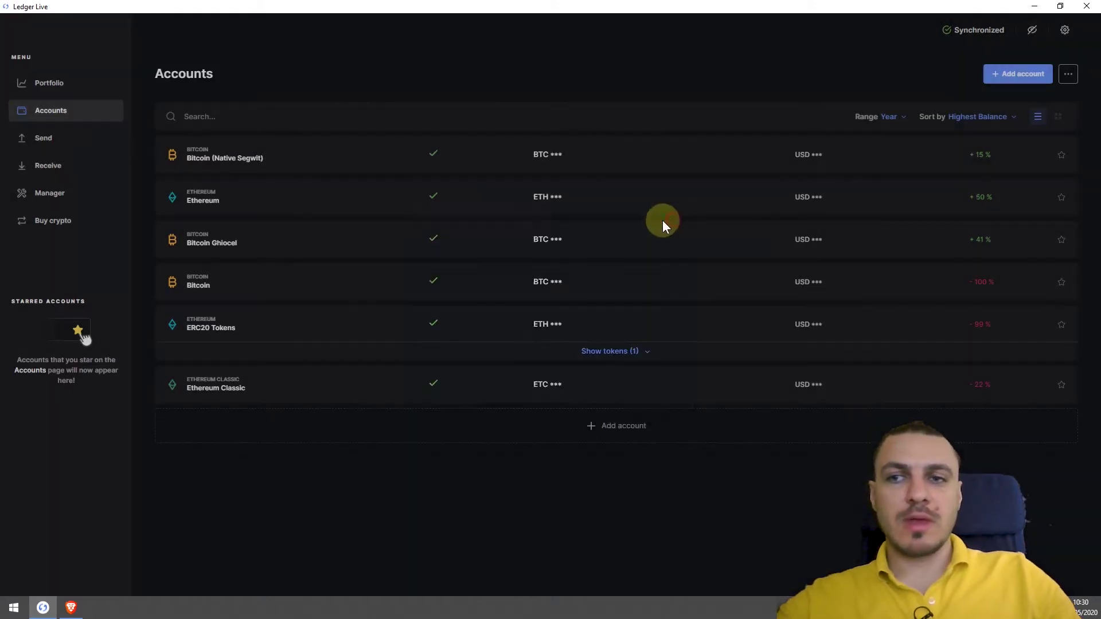
Look at the Send form and dismiss it, then bring up the Receive form.
{"action": "left_click", "coordinate": [78, 140]}
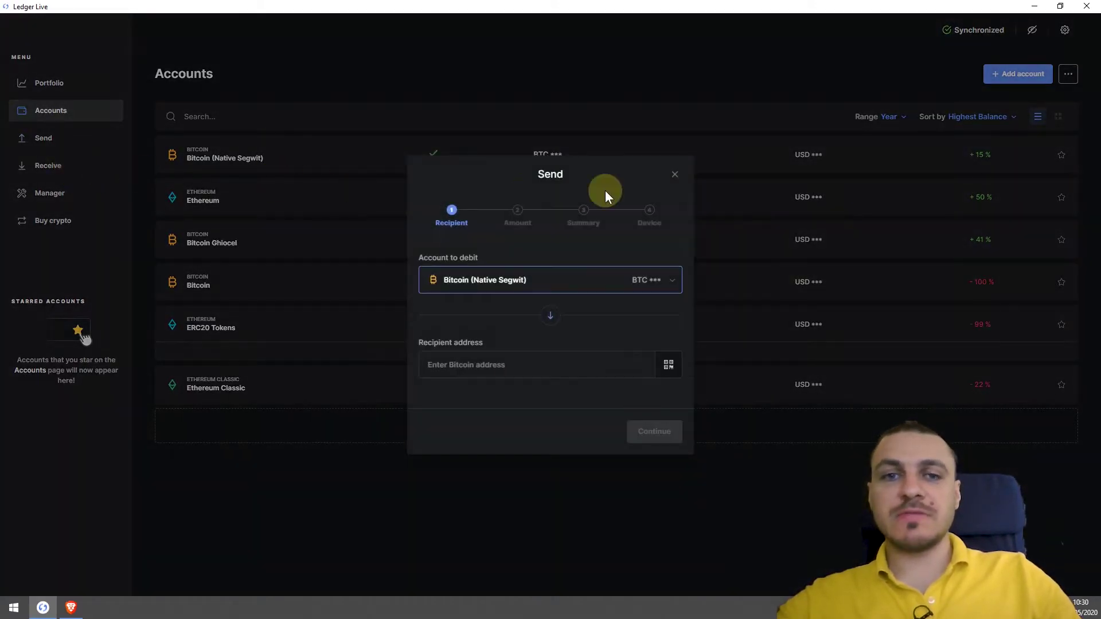
{"action": "left_click", "coordinate": [675, 174]}
{"action": "left_click", "coordinate": [70, 170]}
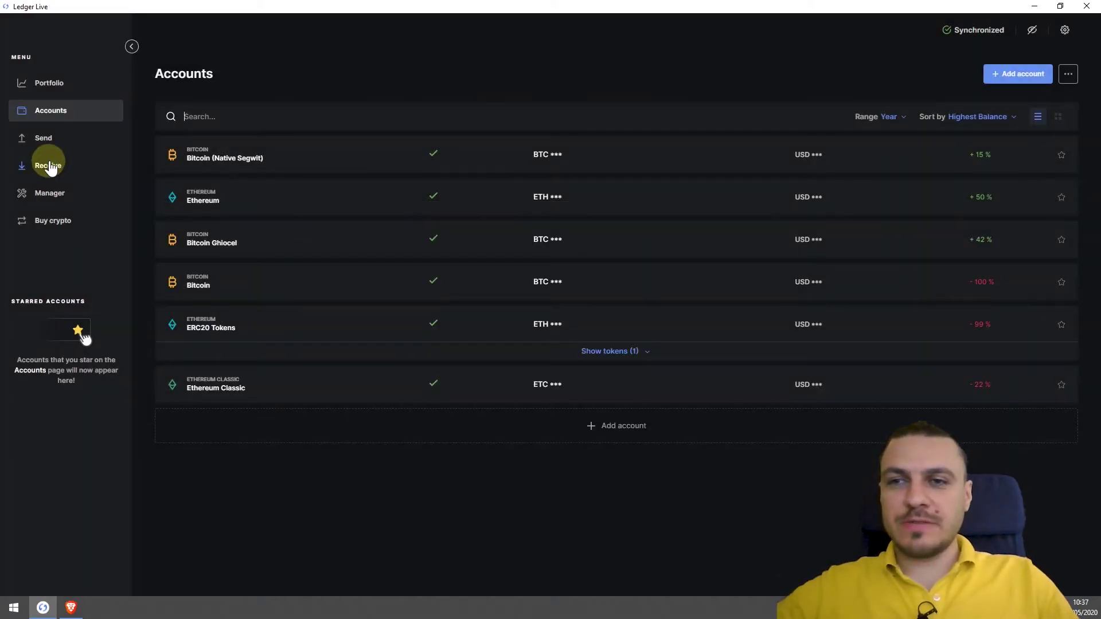
Receive into Bitcoin Ghiocel, verify the address on the Nano S, and copy it.
{"action": "left_click", "coordinate": [62, 170]}
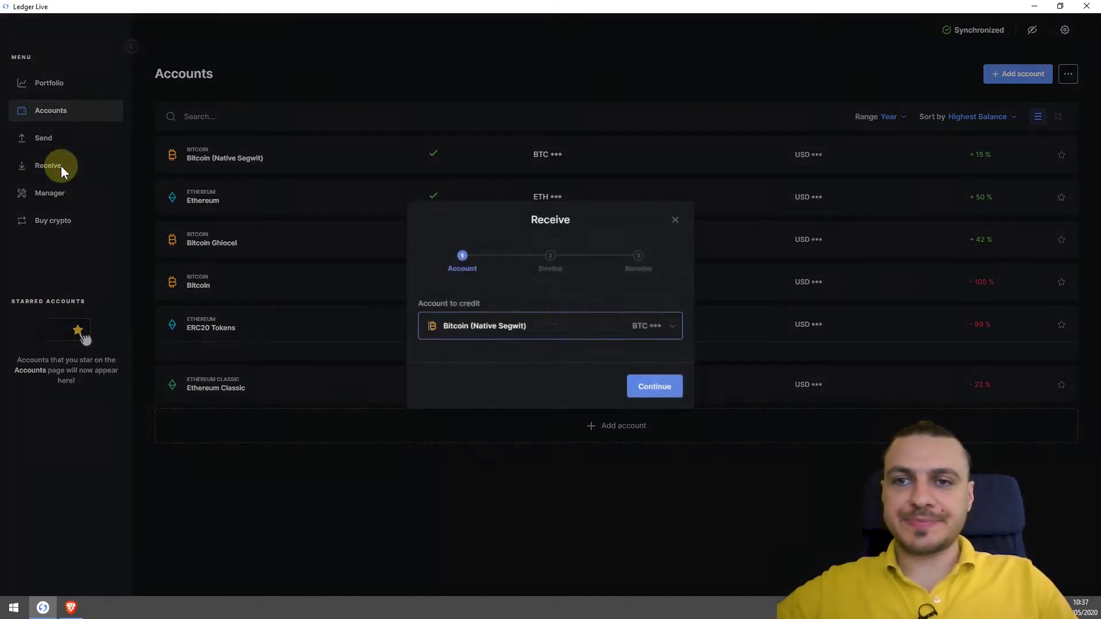
{"action": "left_click", "coordinate": [663, 326]}
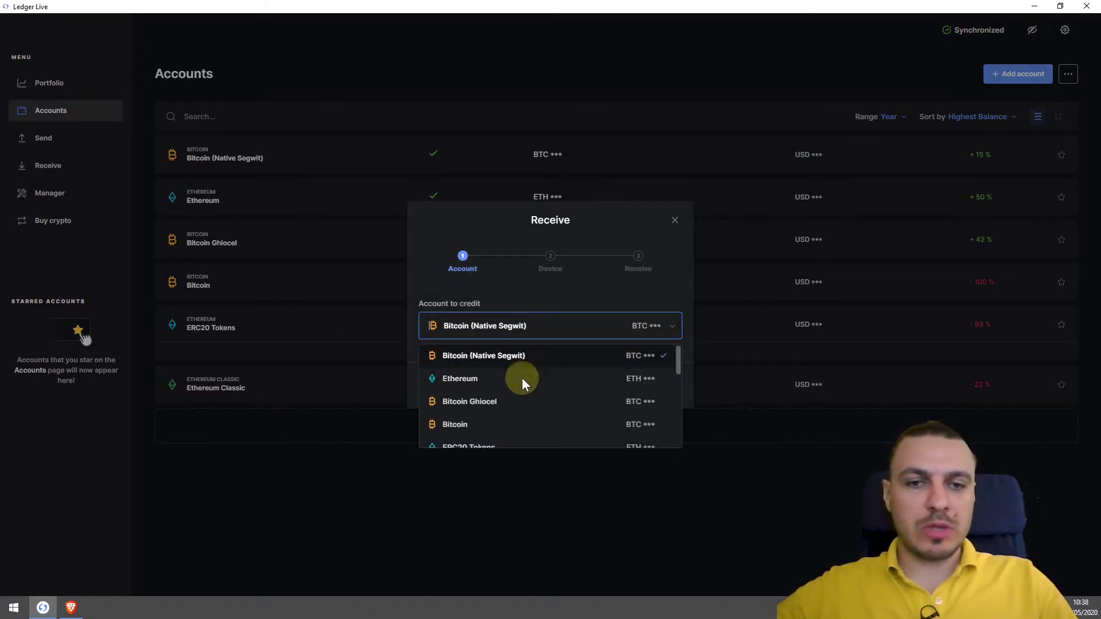
{"action": "left_click", "coordinate": [492, 403]}
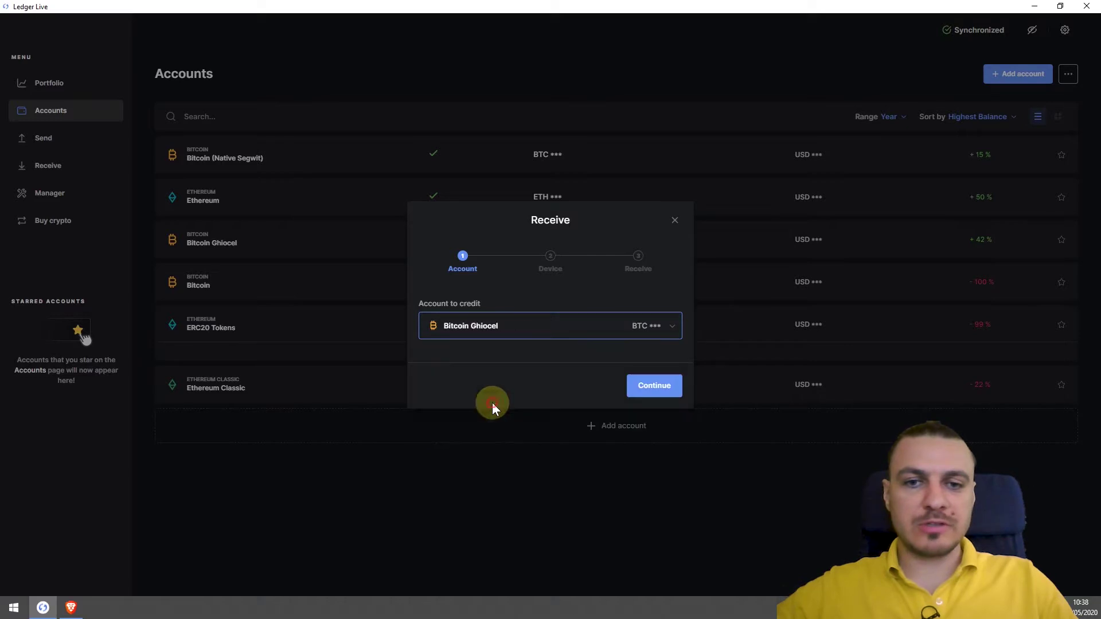
{"action": "left_click", "coordinate": [657, 383]}
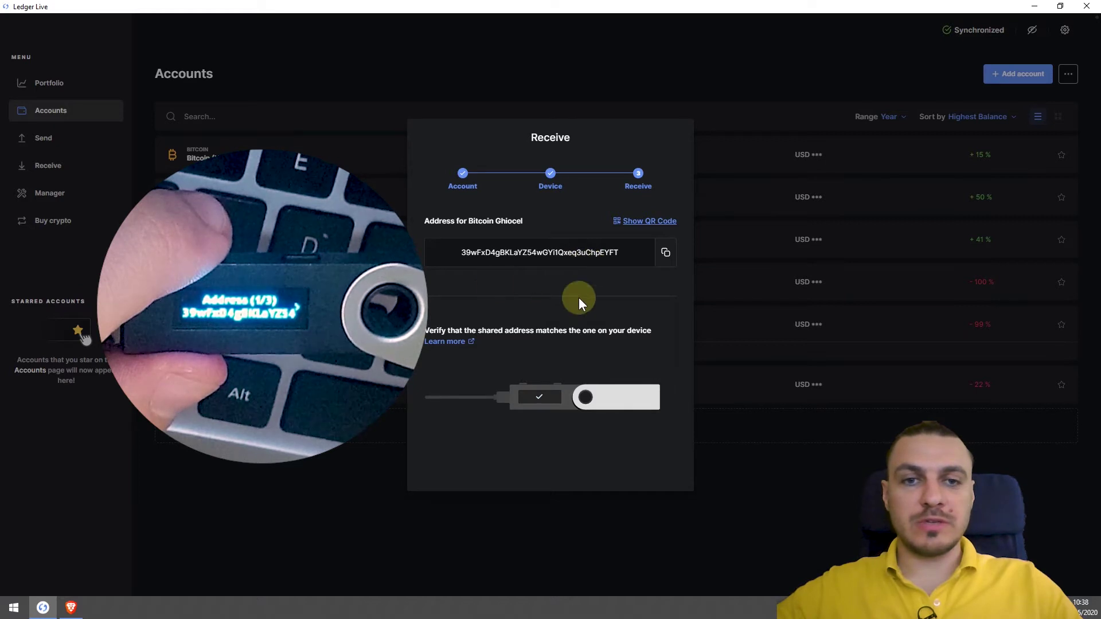
{"action": "left_click", "coordinate": [666, 253]}
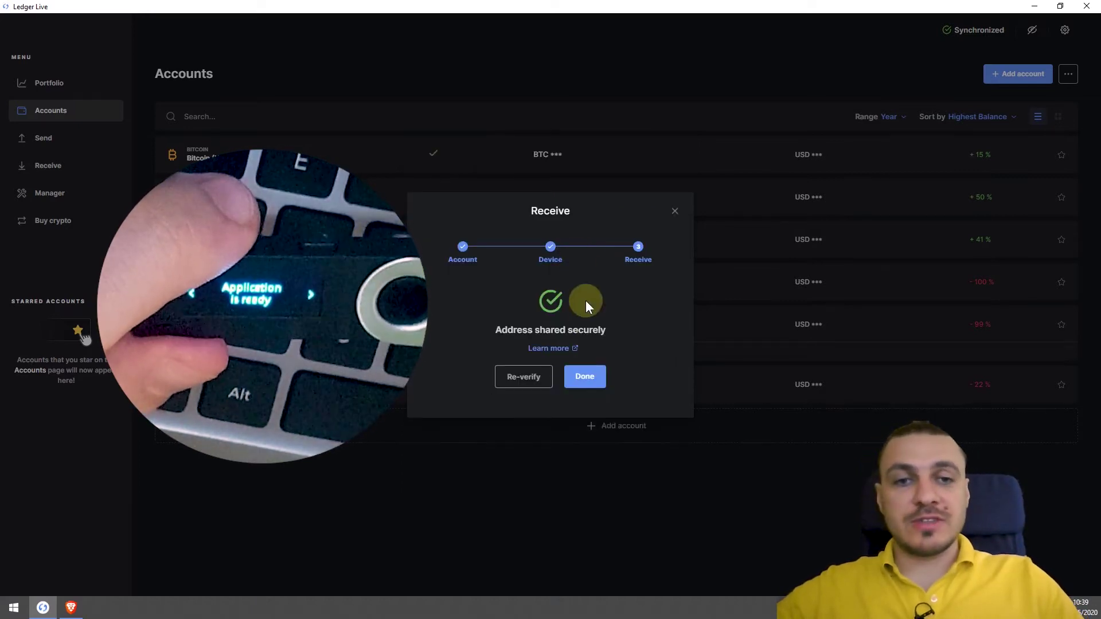
Finish receiving, then begin a Bitcoin send to the pasted address up to the Amount step.
{"action": "left_click", "coordinate": [592, 381]}
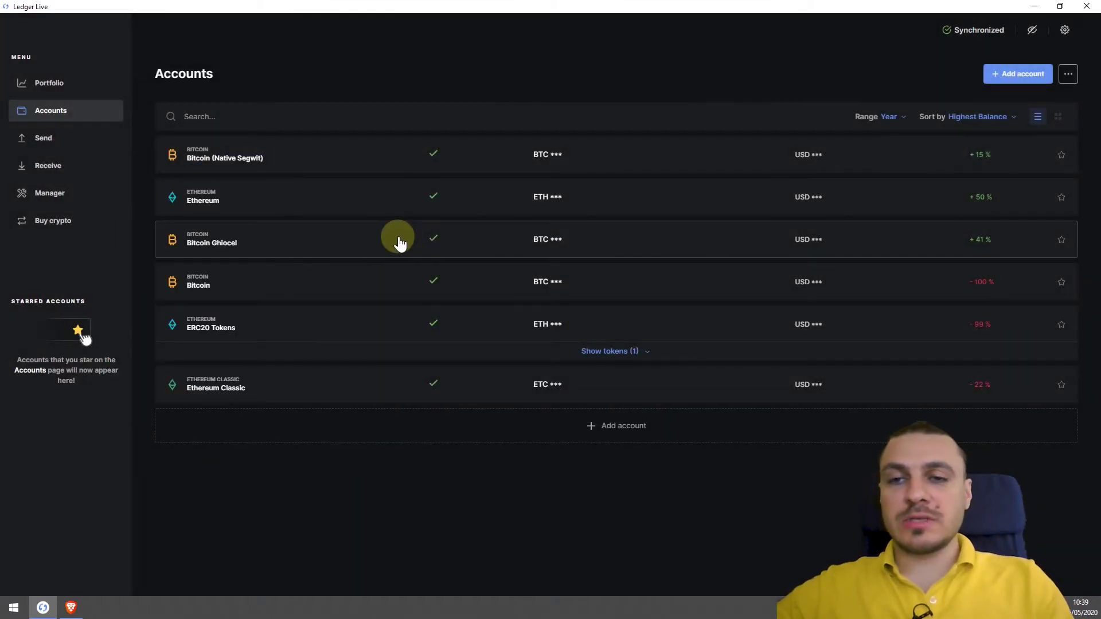
{"action": "left_click", "coordinate": [47, 139]}
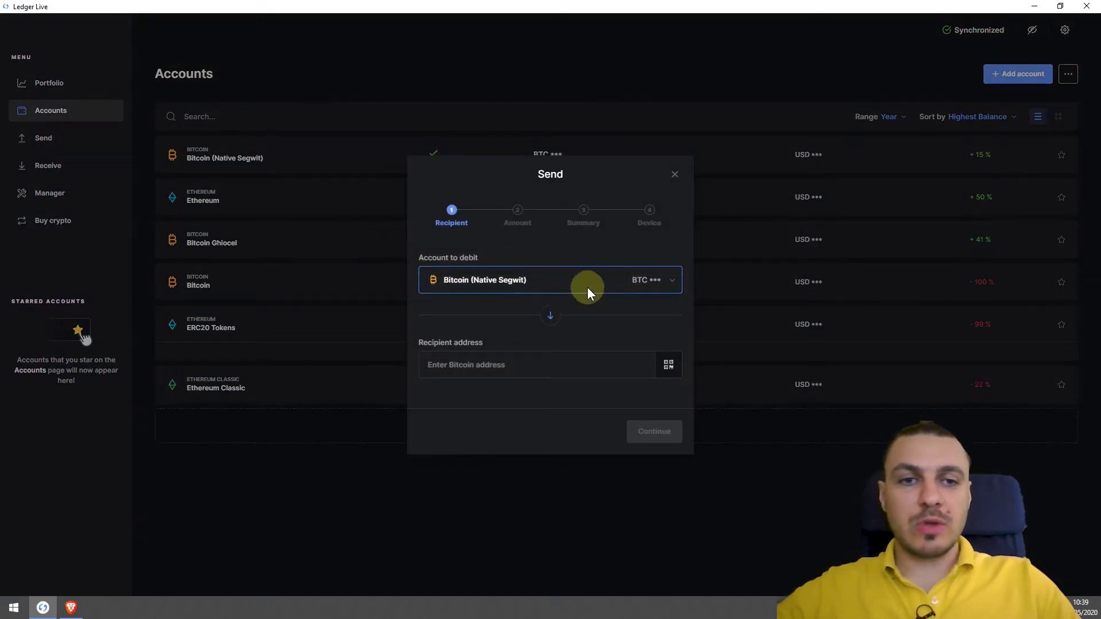
{"action": "left_click", "coordinate": [515, 364]}
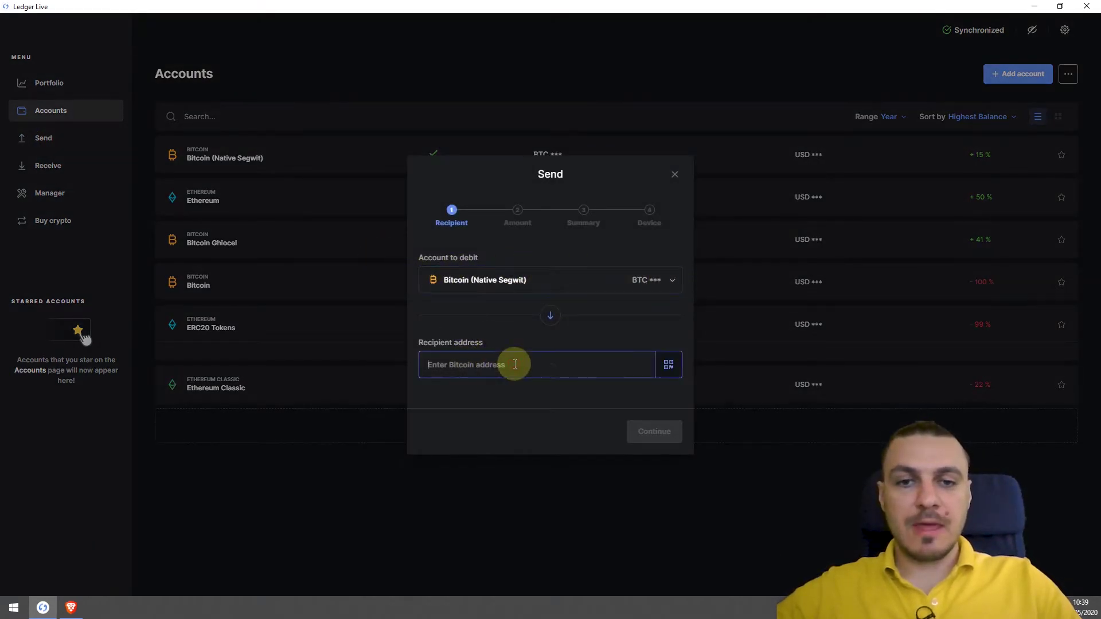
{"action": "key", "text": "ctrl+v"}
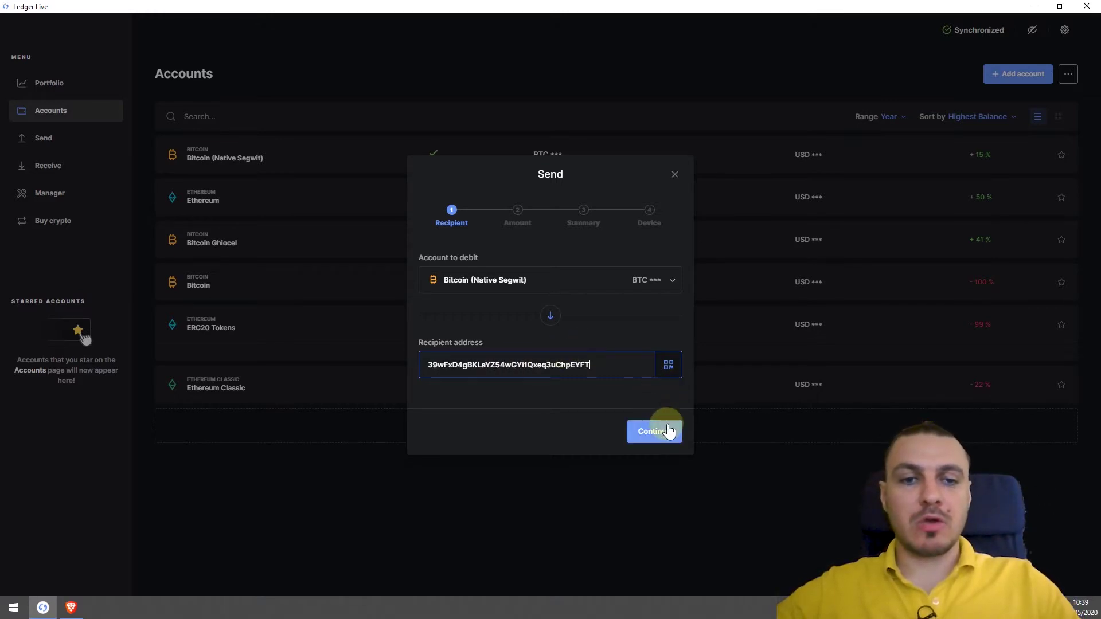
{"action": "left_click", "coordinate": [657, 431]}
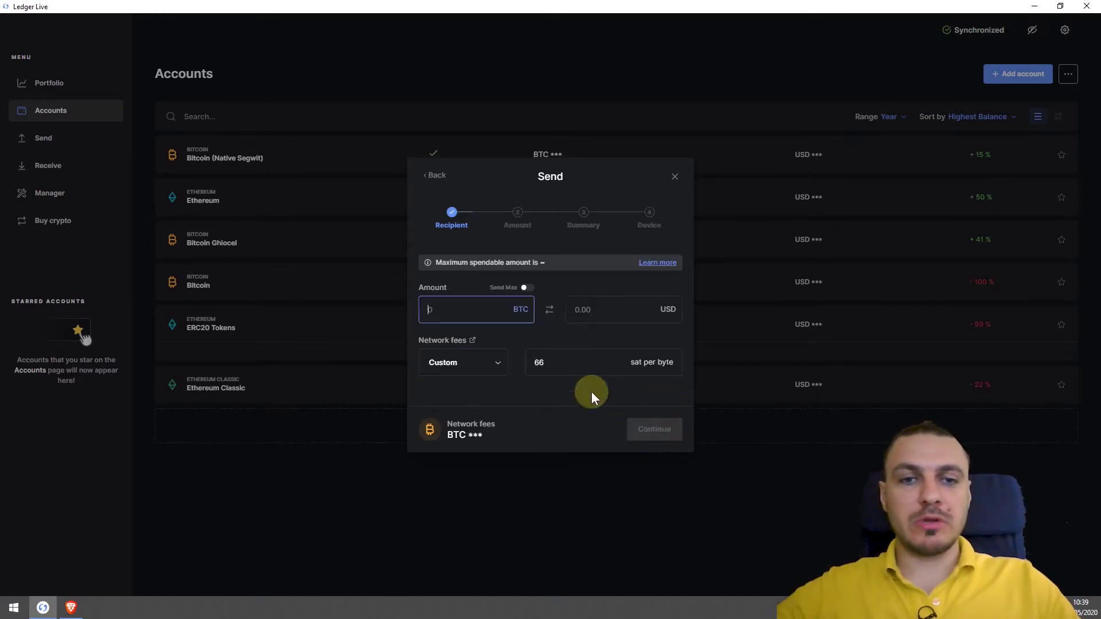
Enter 10 USD as the amount and set a custom fee of 2 sat per byte.
{"action": "left_click", "coordinate": [609, 308]}
{"action": "type", "text": "10"}
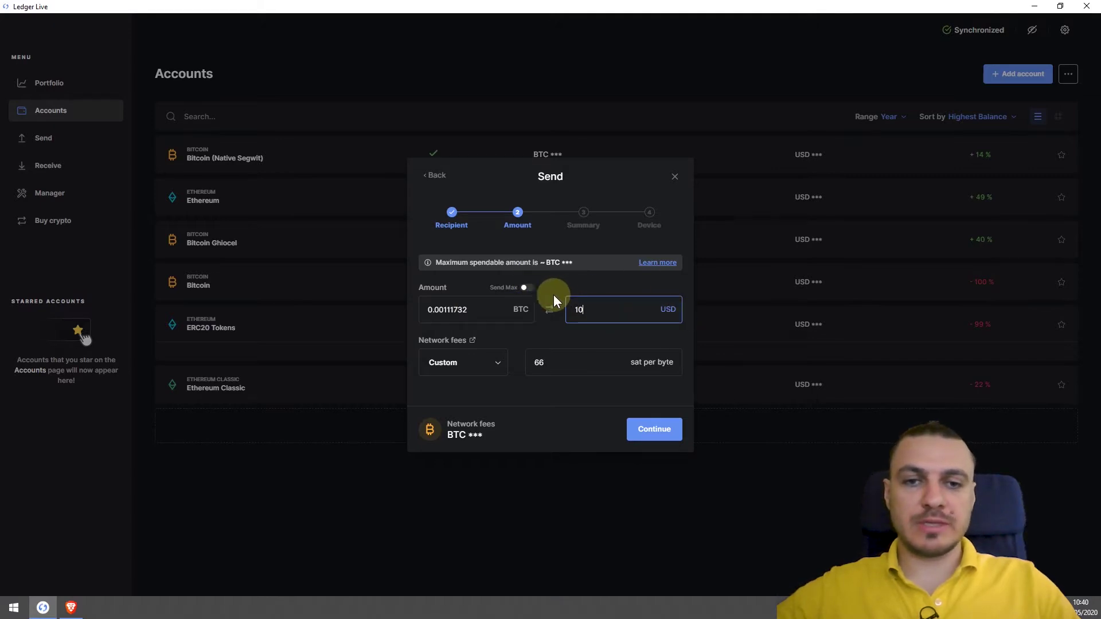
{"action": "left_click", "coordinate": [498, 362]}
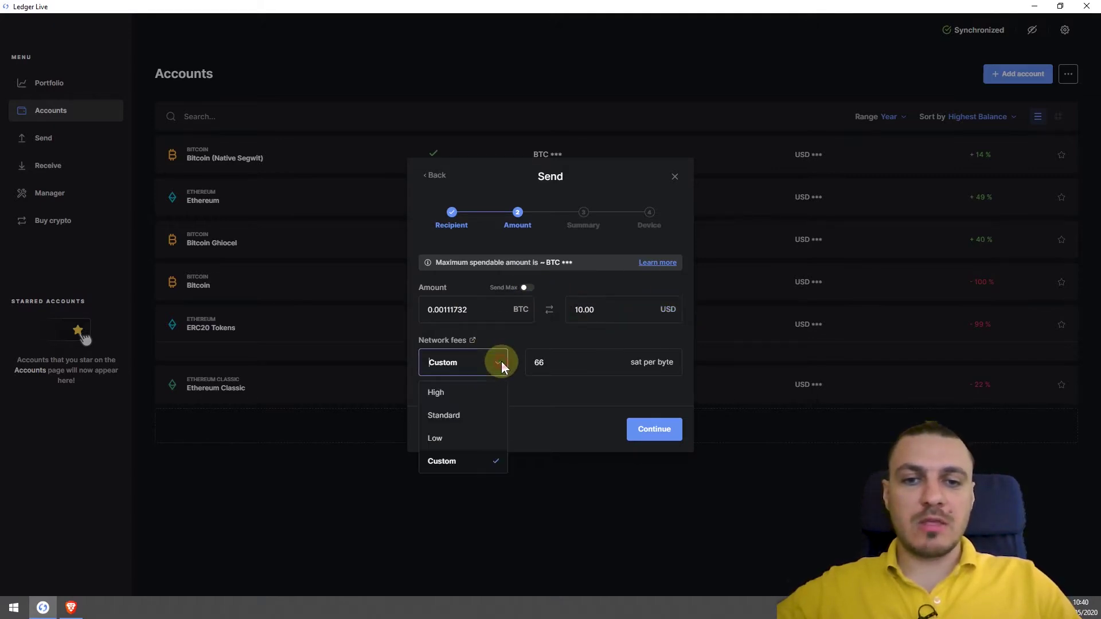
{"action": "left_click", "coordinate": [473, 440]}
{"action": "left_click", "coordinate": [581, 368]}
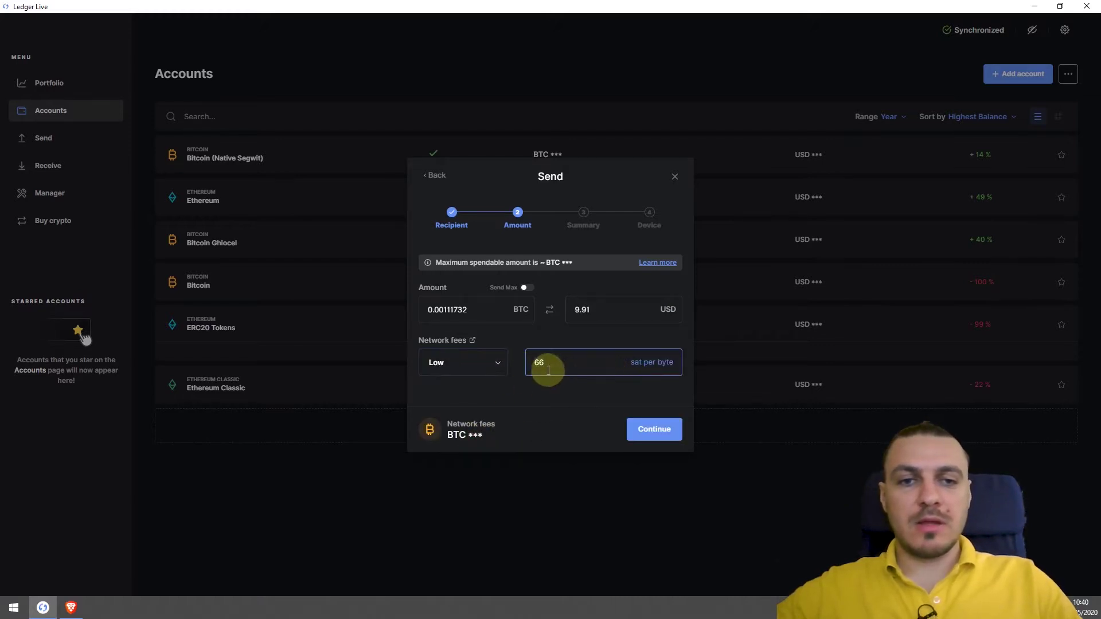
{"action": "key", "text": "BackSpace"}
{"action": "key", "text": "BackSpace"}
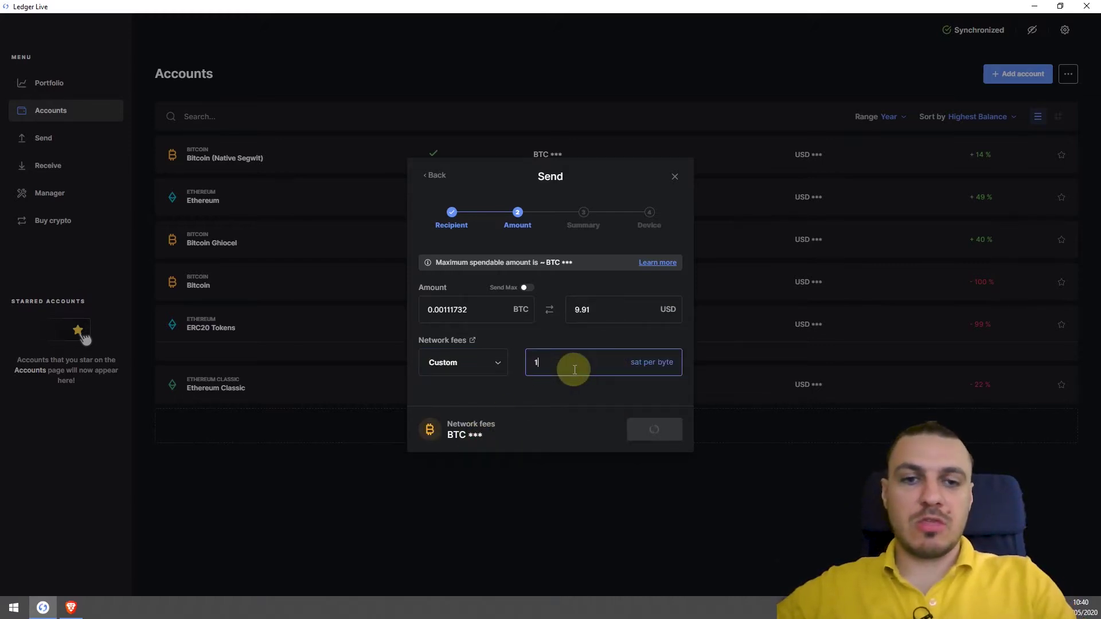
{"action": "type", "text": "2"}
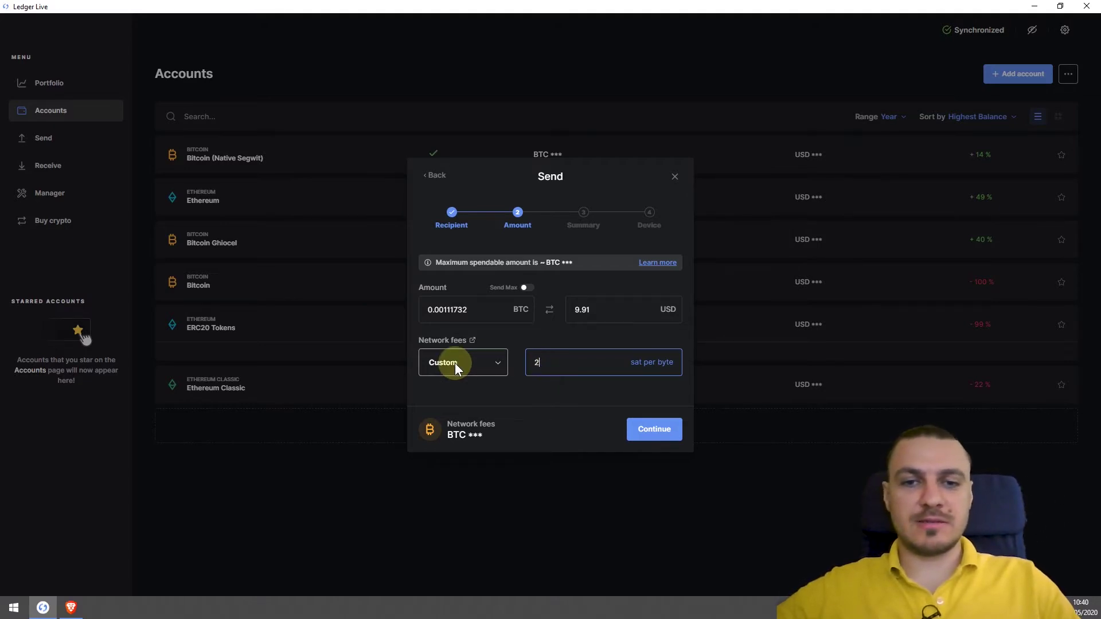
Compare the High and Standard fee presets, return to custom 2 sat/byte, and reach Summary.
{"action": "left_click", "coordinate": [493, 365]}
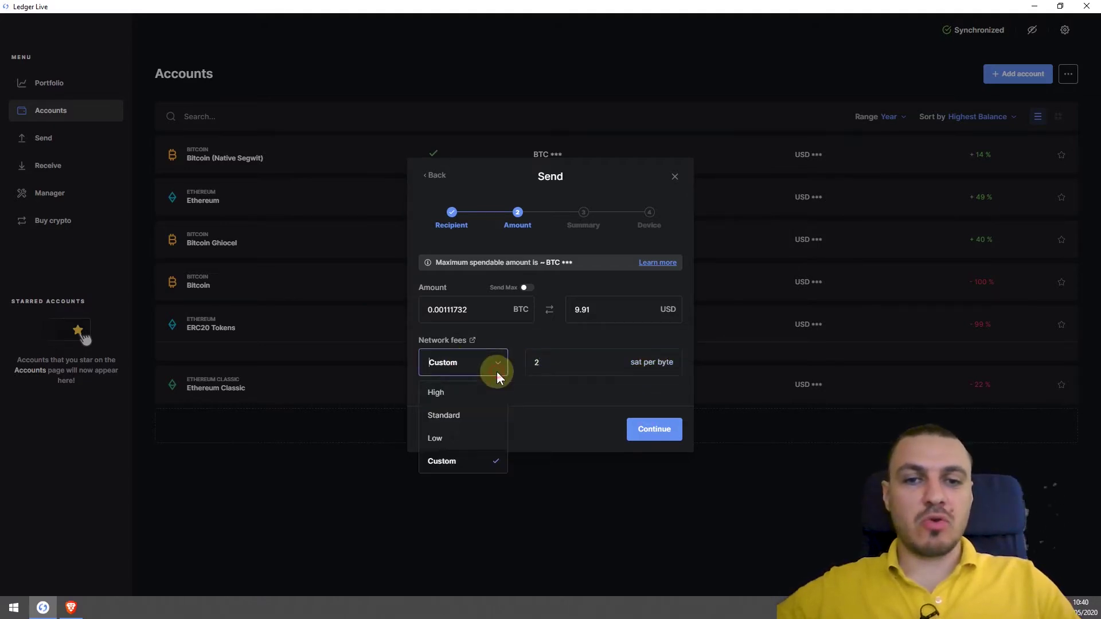
{"action": "left_click", "coordinate": [462, 392]}
{"action": "left_click", "coordinate": [498, 367]}
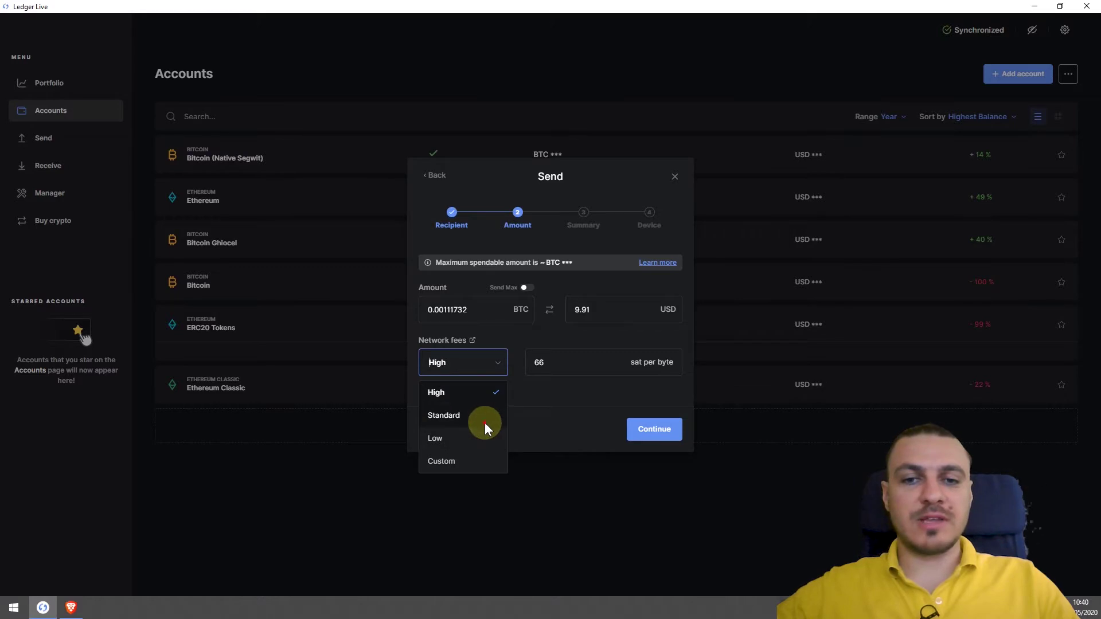
{"action": "left_click", "coordinate": [484, 419]}
{"action": "left_click", "coordinate": [503, 367]}
{"action": "left_click", "coordinate": [462, 462]}
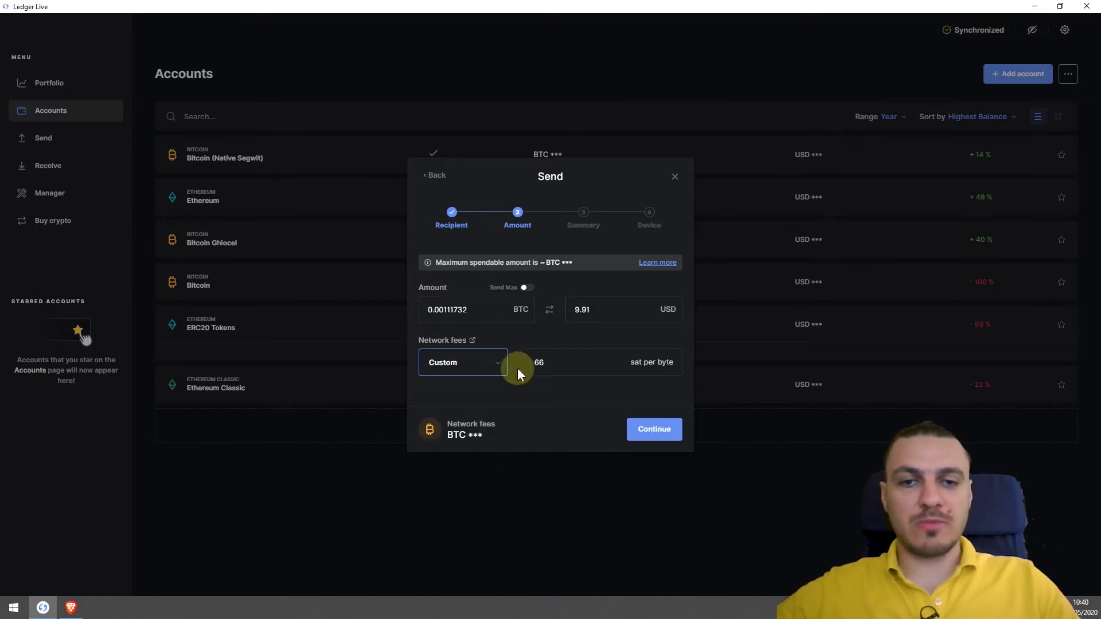
{"action": "left_click", "coordinate": [664, 437]}
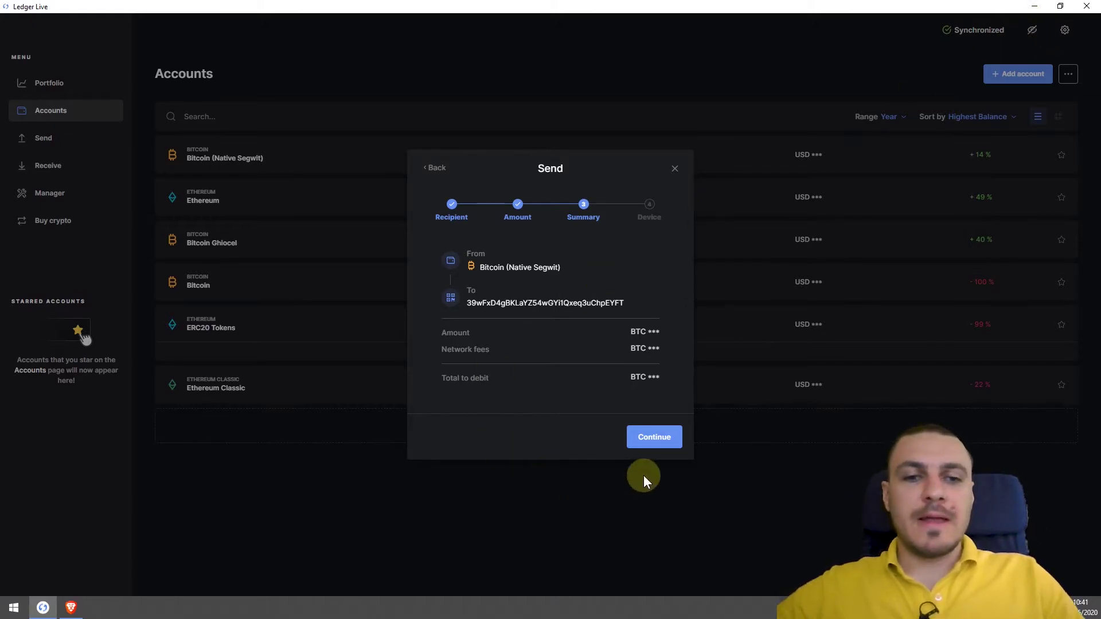
Continue from the Summary and approve the Bitcoin transaction on the Nano S.
{"action": "left_click", "coordinate": [666, 445]}
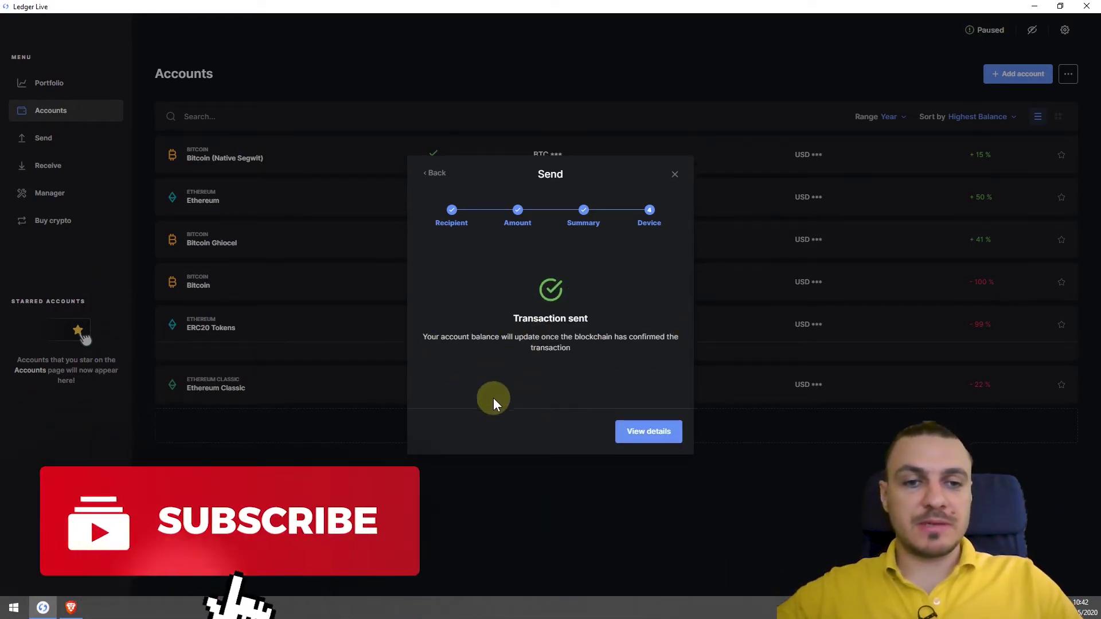
Open the sent transaction's details, view it in a block explorer, then return to Ledger Live.
{"action": "left_click", "coordinate": [642, 432]}
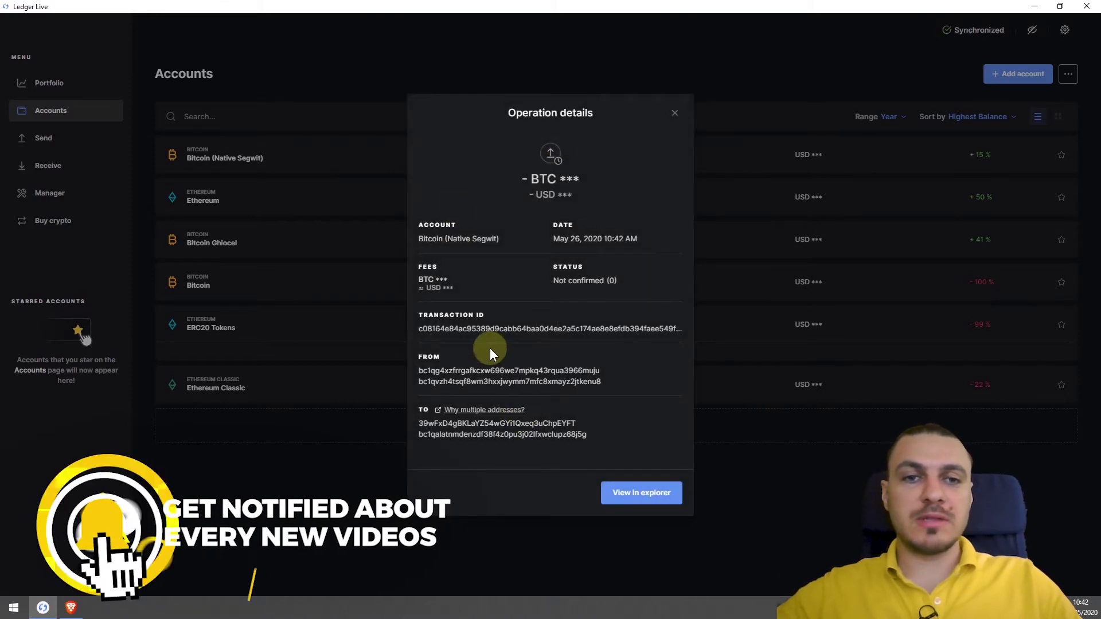
{"action": "left_click", "coordinate": [631, 492]}
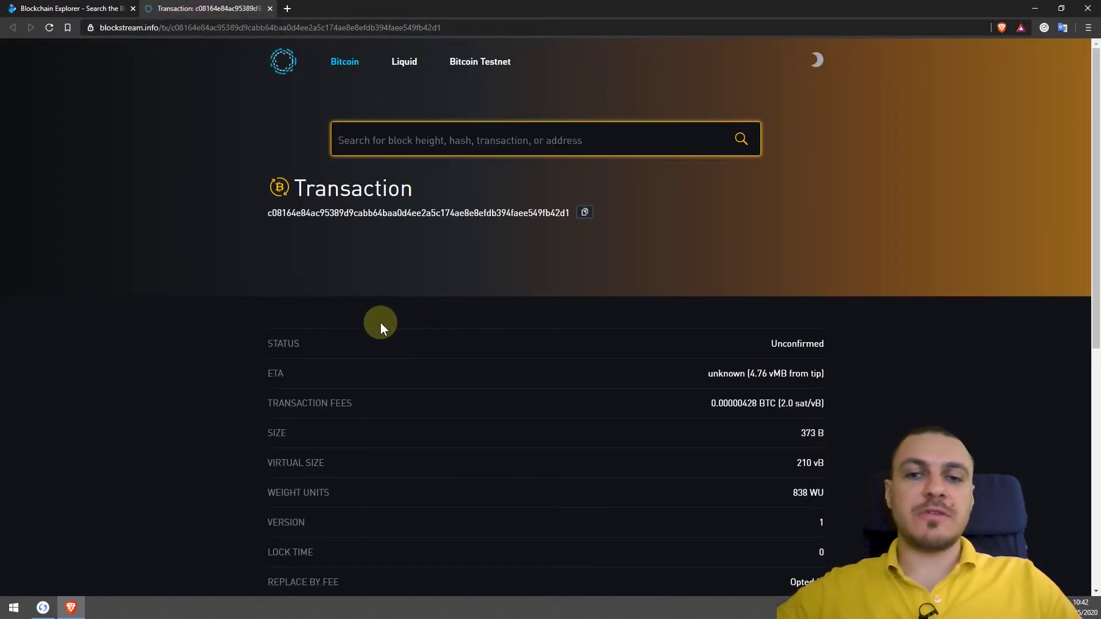
{"action": "left_click", "coordinate": [43, 607]}
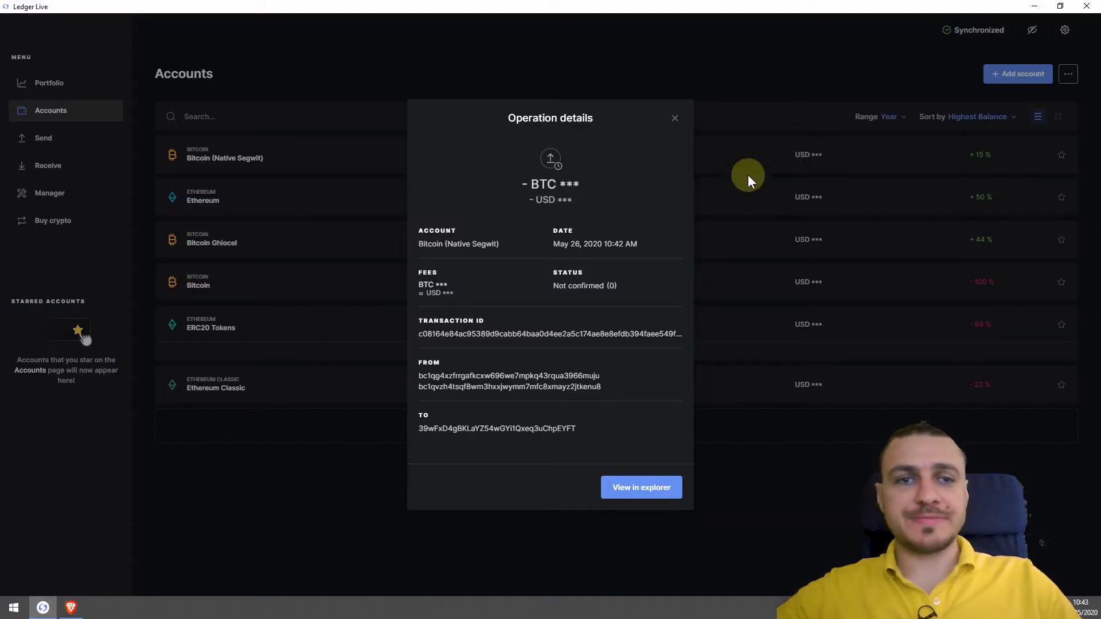
Close Operation details, go to Manager, and install Litecoin (LTC) from the App catalog.
{"action": "left_click", "coordinate": [675, 119]}
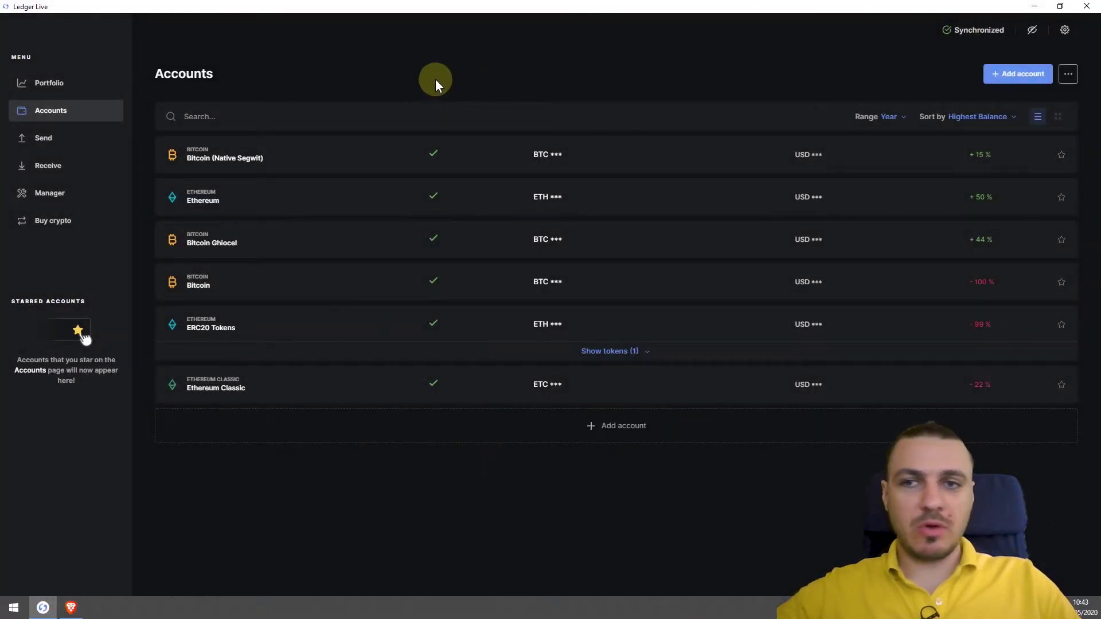
{"action": "left_click", "coordinate": [54, 195]}
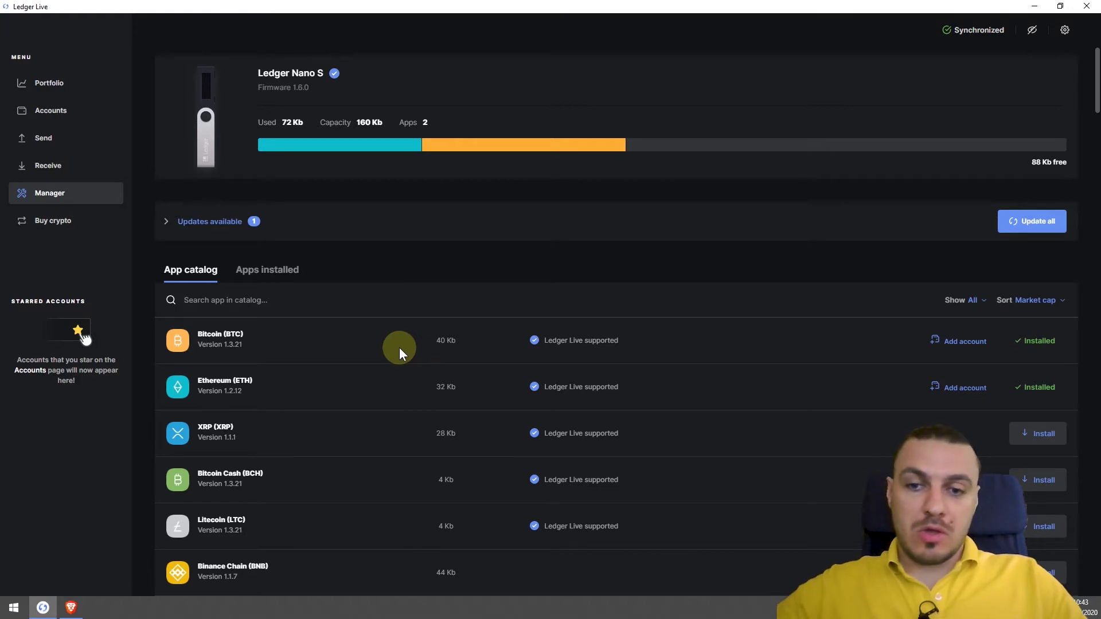
{"action": "scroll", "coordinate": [399, 348], "scroll_direction": "down", "scroll_amount": 5}
{"action": "scroll", "coordinate": [399, 347], "scroll_direction": "down", "scroll_amount": 4}
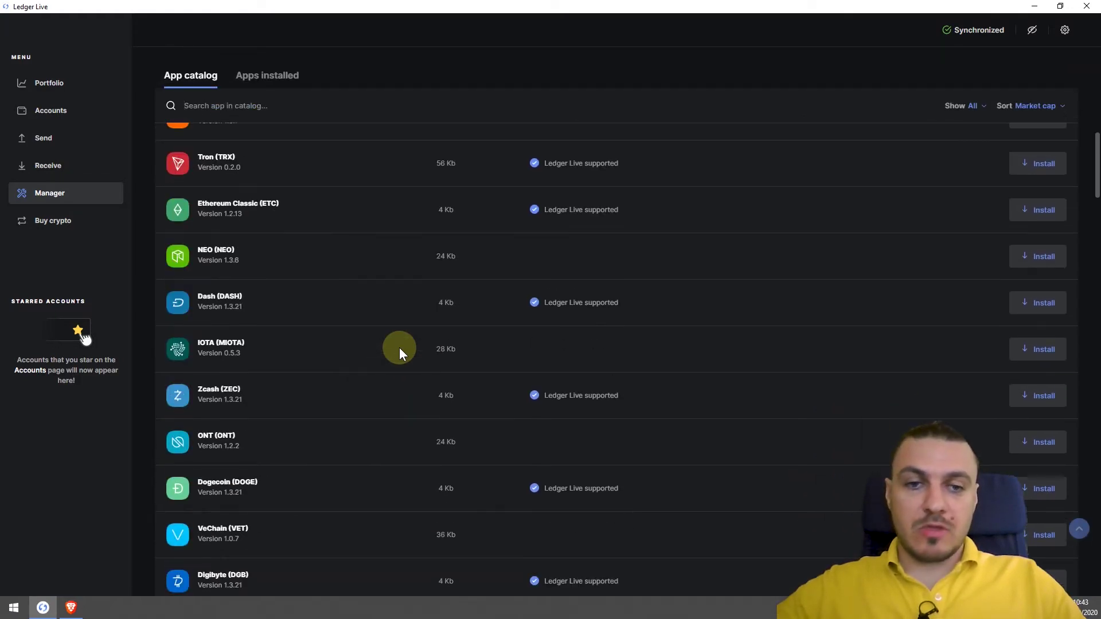
{"action": "scroll", "coordinate": [399, 347], "scroll_direction": "down", "scroll_amount": 20}
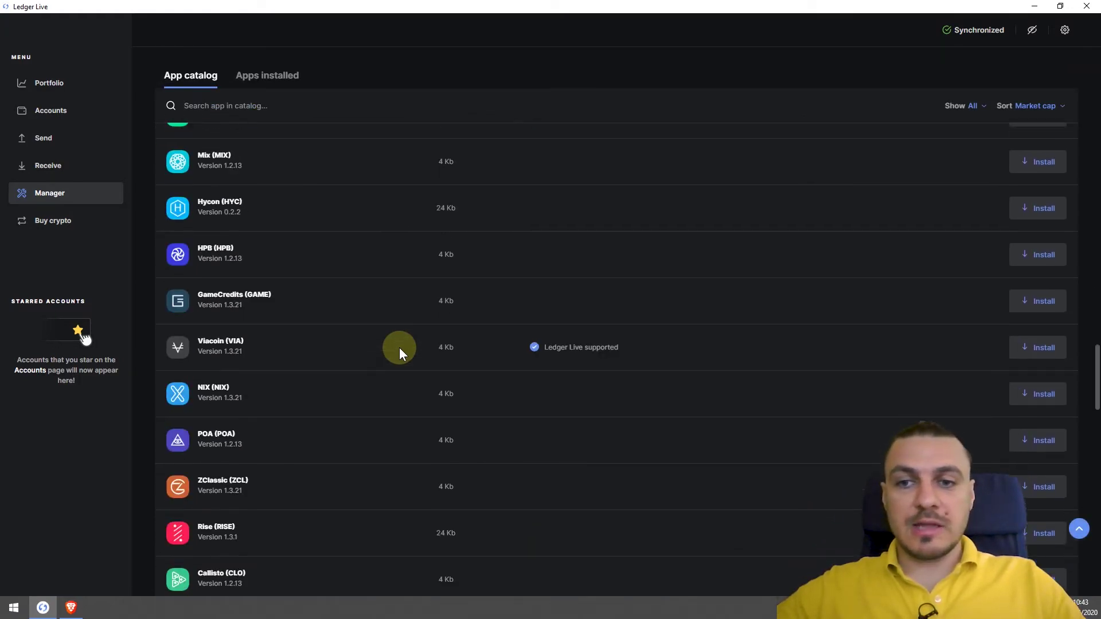
{"action": "scroll", "coordinate": [399, 348], "scroll_direction": "down", "scroll_amount": 20}
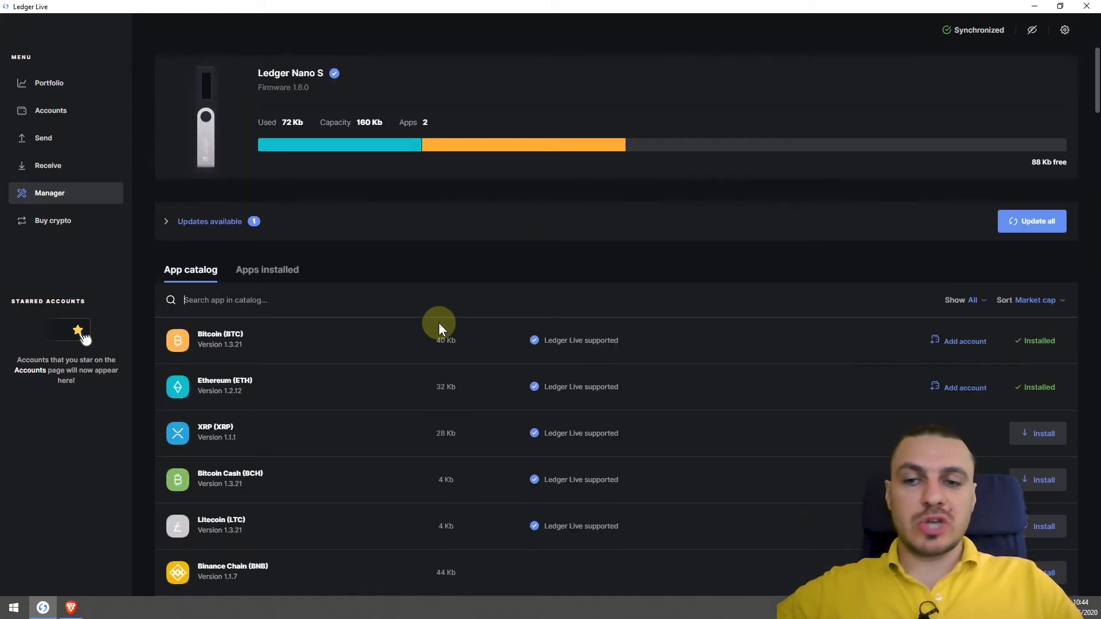
{"action": "scroll", "coordinate": [439, 322], "scroll_direction": "down", "scroll_amount": 1}
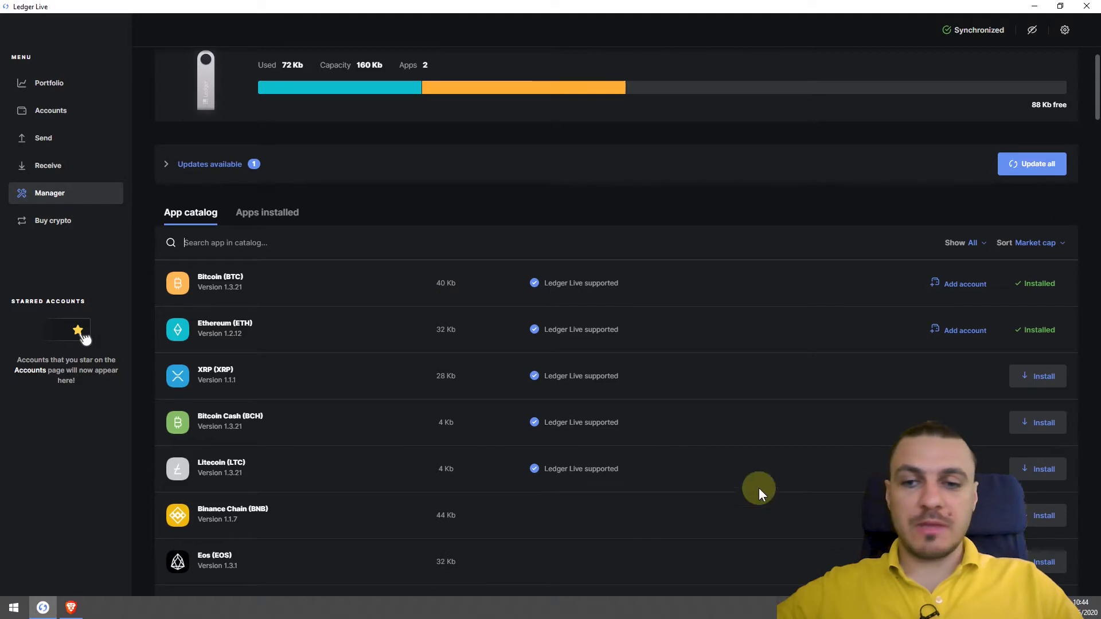
{"action": "left_click", "coordinate": [1041, 473]}
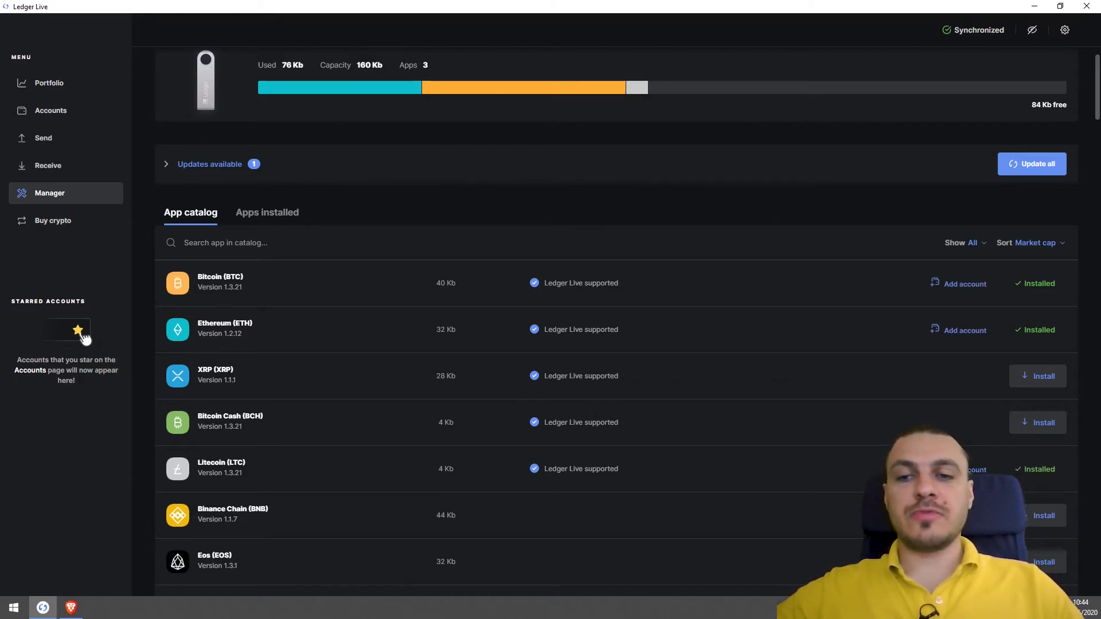
Scroll through the App catalog while Litecoin finishes installing.
{"action": "scroll", "coordinate": [542, 293], "scroll_direction": "up", "scroll_amount": 1}
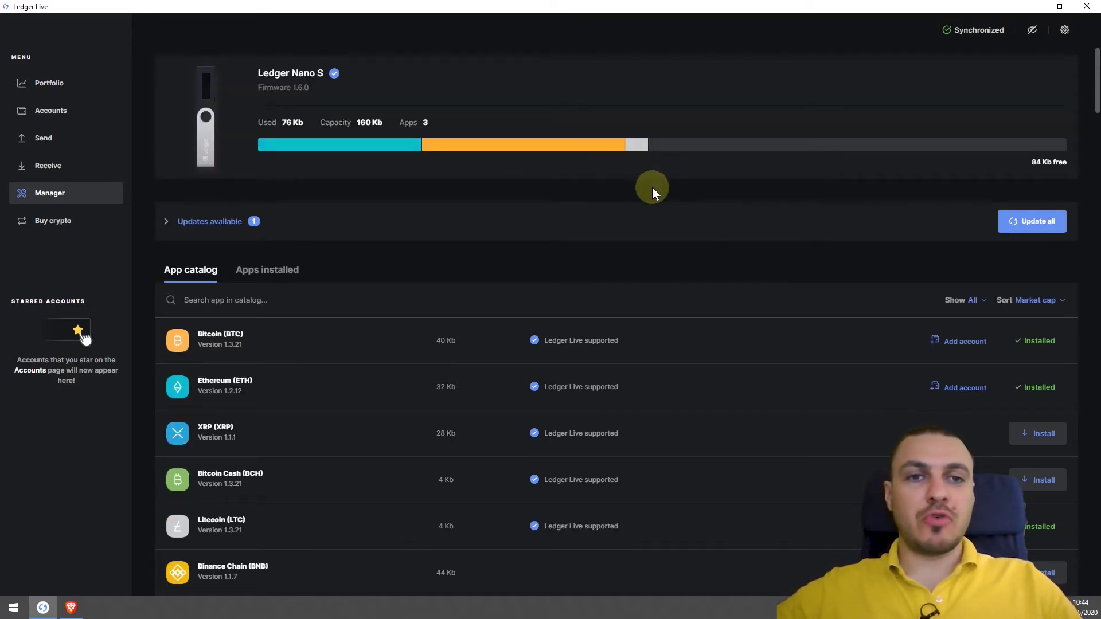
{"action": "scroll", "coordinate": [708, 189], "scroll_direction": "down", "scroll_amount": 7}
{"action": "scroll", "coordinate": [688, 197], "scroll_direction": "up", "scroll_amount": 7}
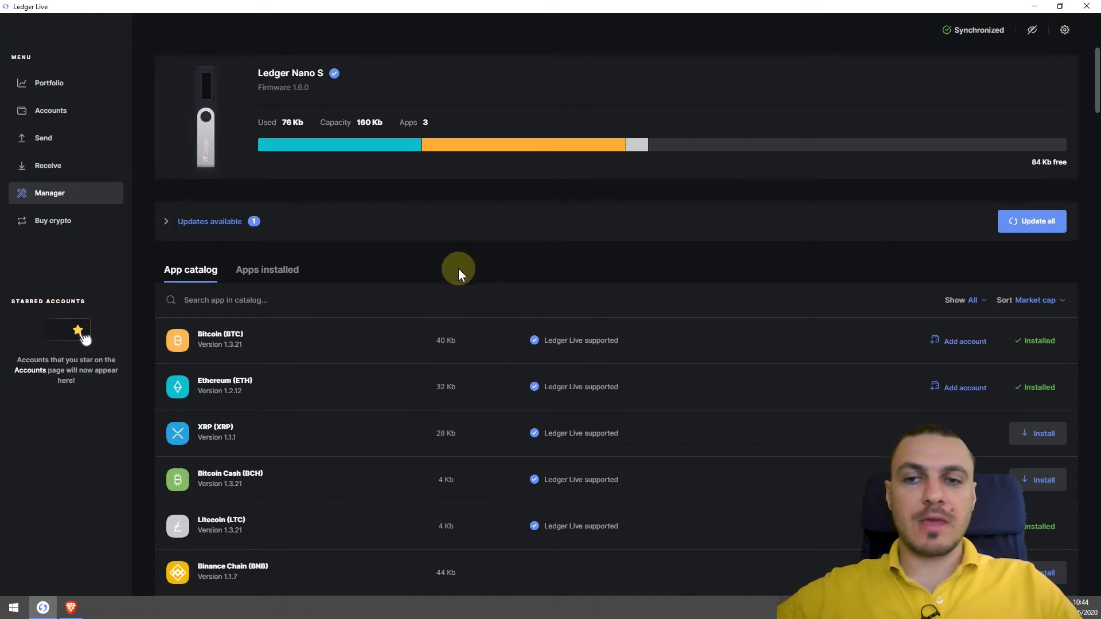
{"action": "scroll", "coordinate": [442, 402], "scroll_direction": "down", "scroll_amount": 6}
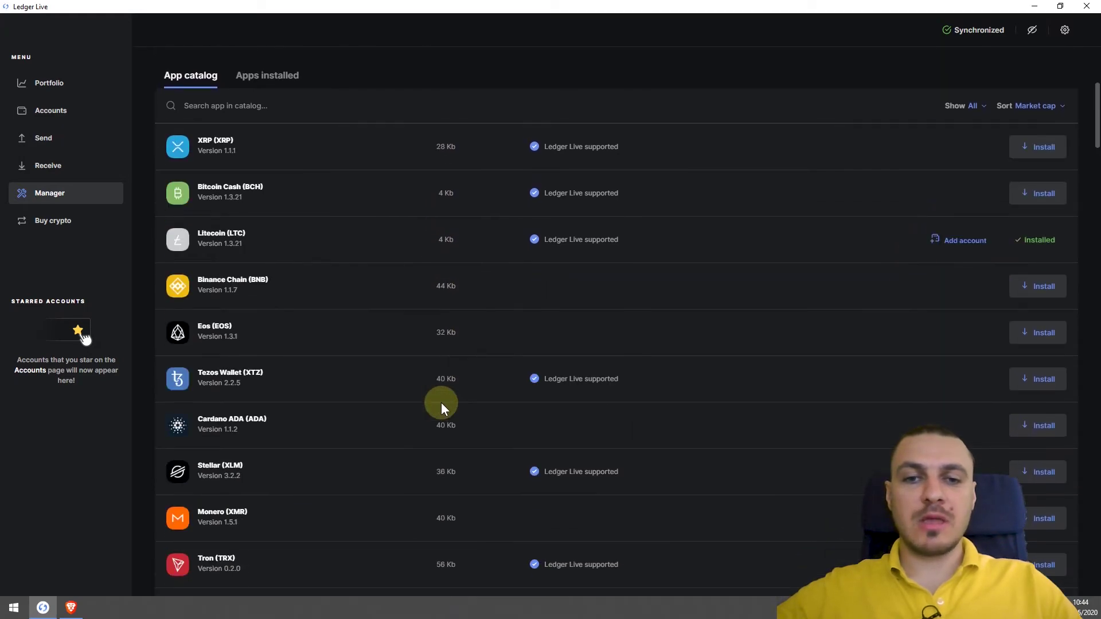
{"action": "scroll", "coordinate": [442, 403], "scroll_direction": "down", "scroll_amount": 3}
{"action": "scroll", "coordinate": [444, 476], "scroll_direction": "up", "scroll_amount": 6}
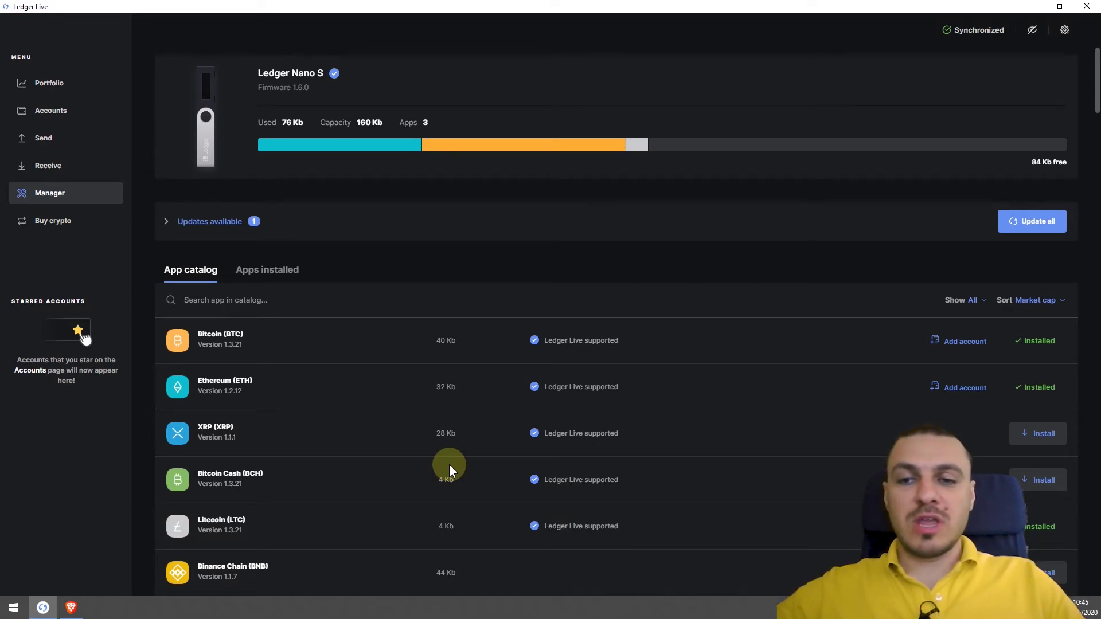
{"action": "scroll", "coordinate": [455, 445], "scroll_direction": "down", "scroll_amount": 3}
{"action": "scroll", "coordinate": [457, 445], "scroll_direction": "up", "scroll_amount": 3}
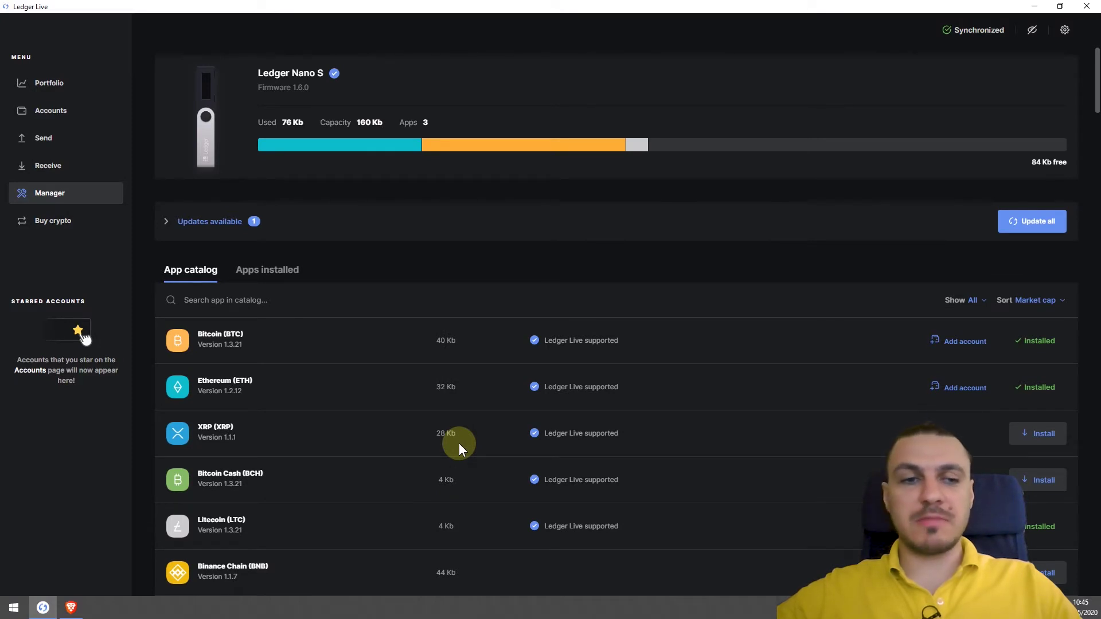
{"action": "scroll", "coordinate": [458, 443], "scroll_direction": "down", "scroll_amount": 3}
{"action": "scroll", "coordinate": [459, 442], "scroll_direction": "down", "scroll_amount": 3}
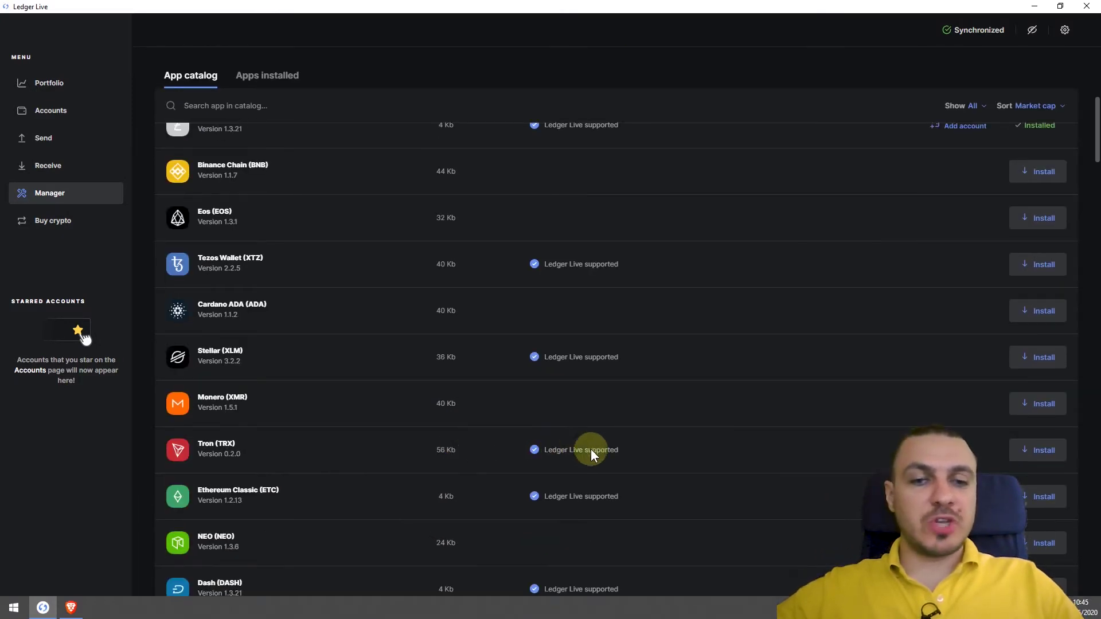
Install Tron (TRX) and Aion (AION) on the Nano S from the App catalog.
{"action": "left_click", "coordinate": [1040, 453]}
{"action": "scroll", "coordinate": [788, 450], "scroll_direction": "down", "scroll_amount": 2}
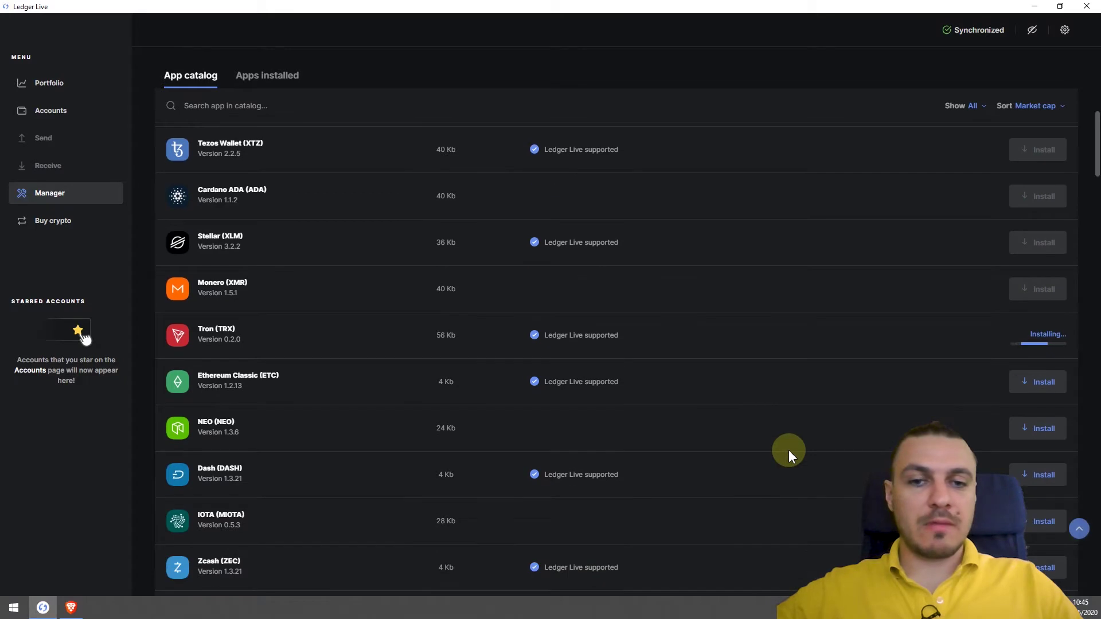
{"action": "scroll", "coordinate": [789, 450], "scroll_direction": "down", "scroll_amount": 4}
{"action": "scroll", "coordinate": [789, 449], "scroll_direction": "down", "scroll_amount": 2}
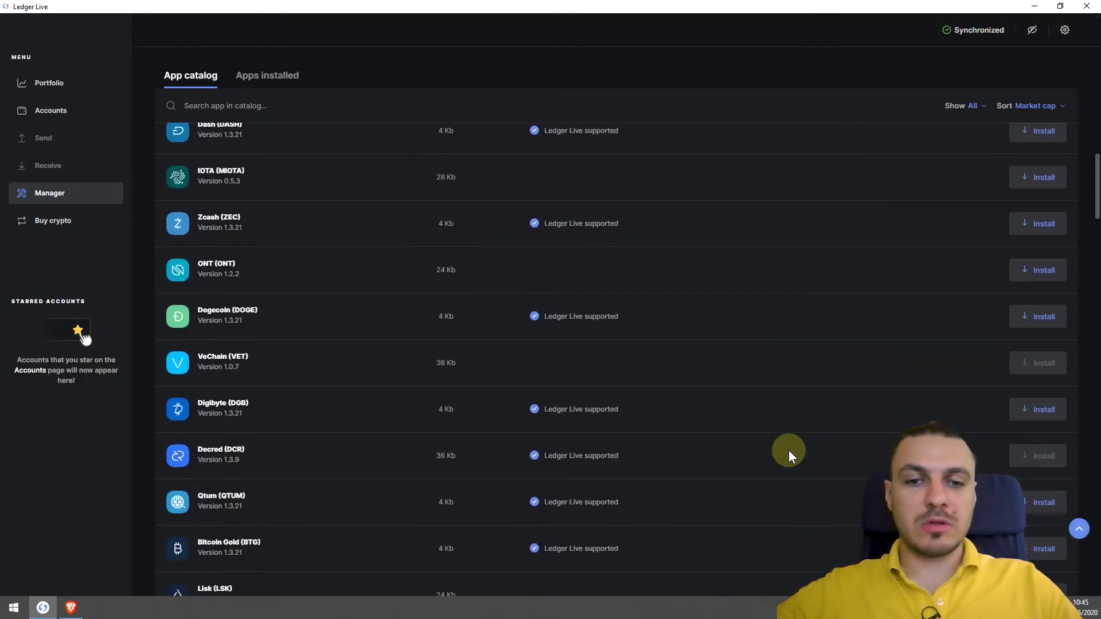
{"action": "scroll", "coordinate": [789, 449], "scroll_direction": "down", "scroll_amount": 3}
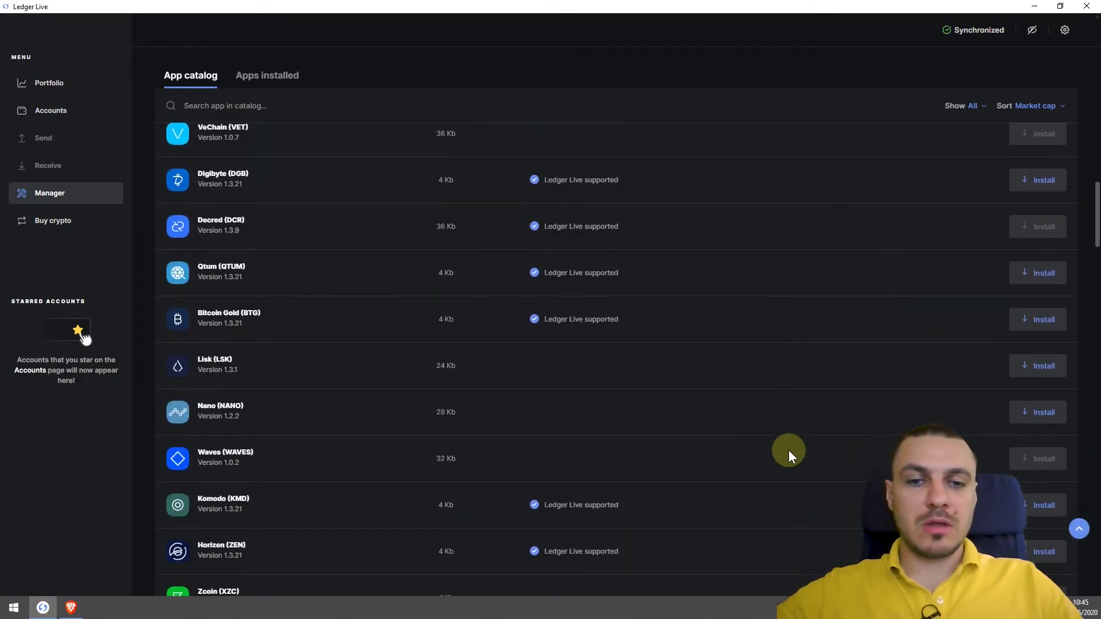
{"action": "scroll", "coordinate": [789, 449], "scroll_direction": "down", "scroll_amount": 3}
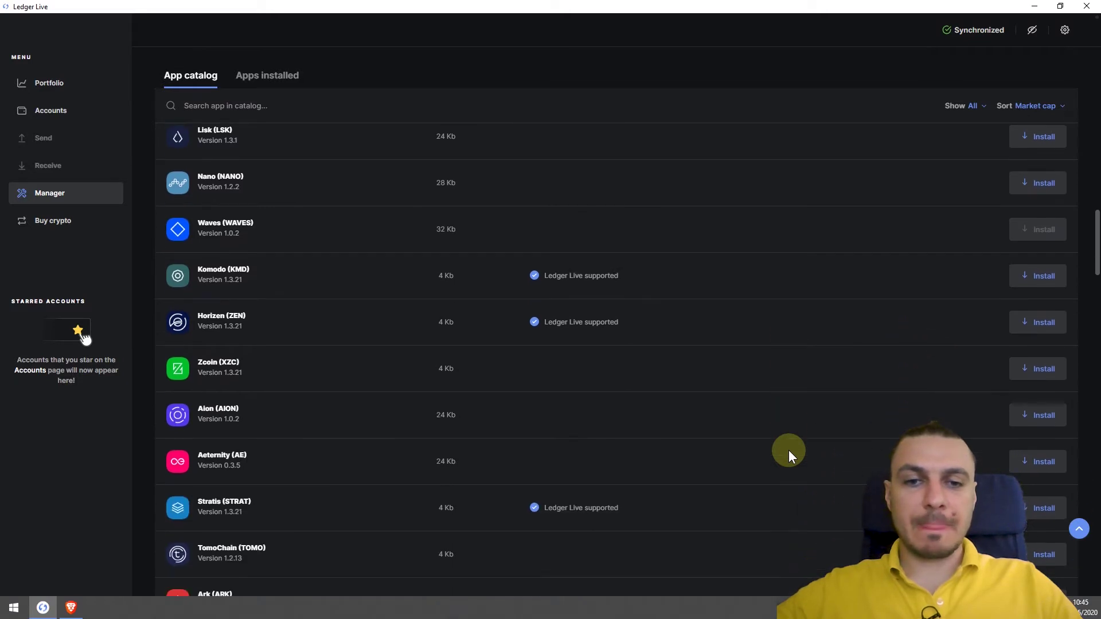
{"action": "left_click", "coordinate": [1042, 416]}
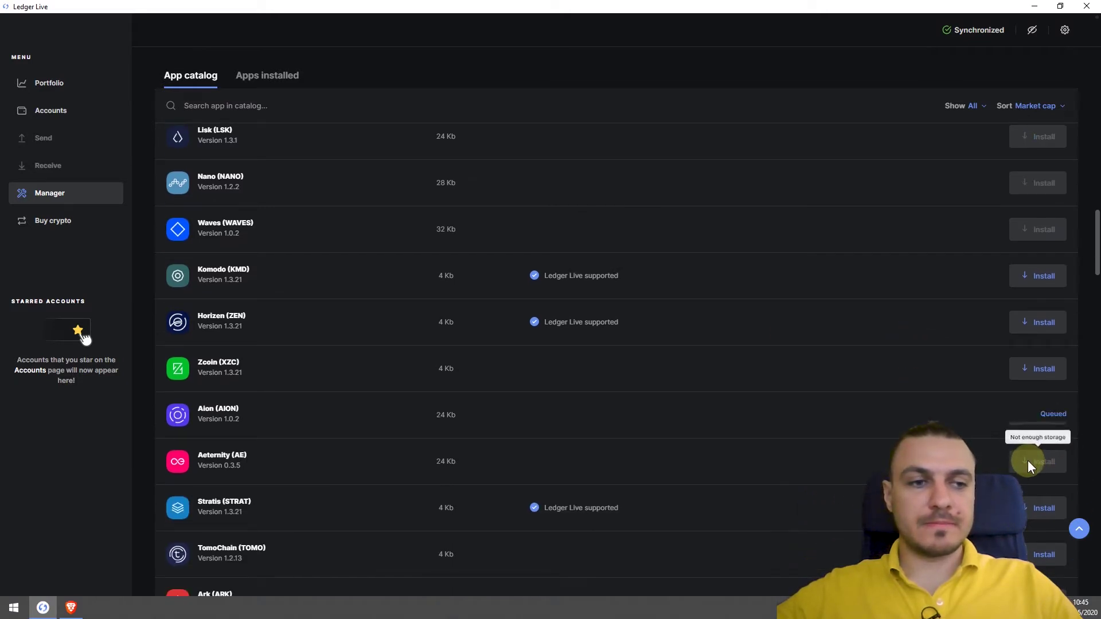
{"action": "scroll", "coordinate": [807, 462], "scroll_direction": "down", "scroll_amount": 1}
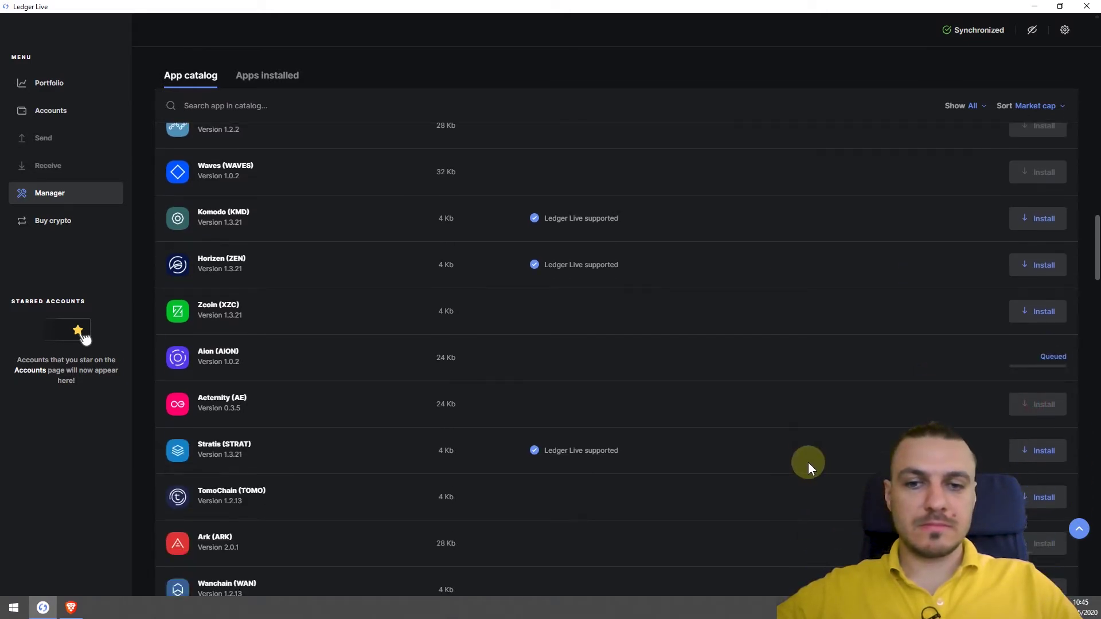
{"action": "scroll", "coordinate": [807, 462], "scroll_direction": "down", "scroll_amount": 2}
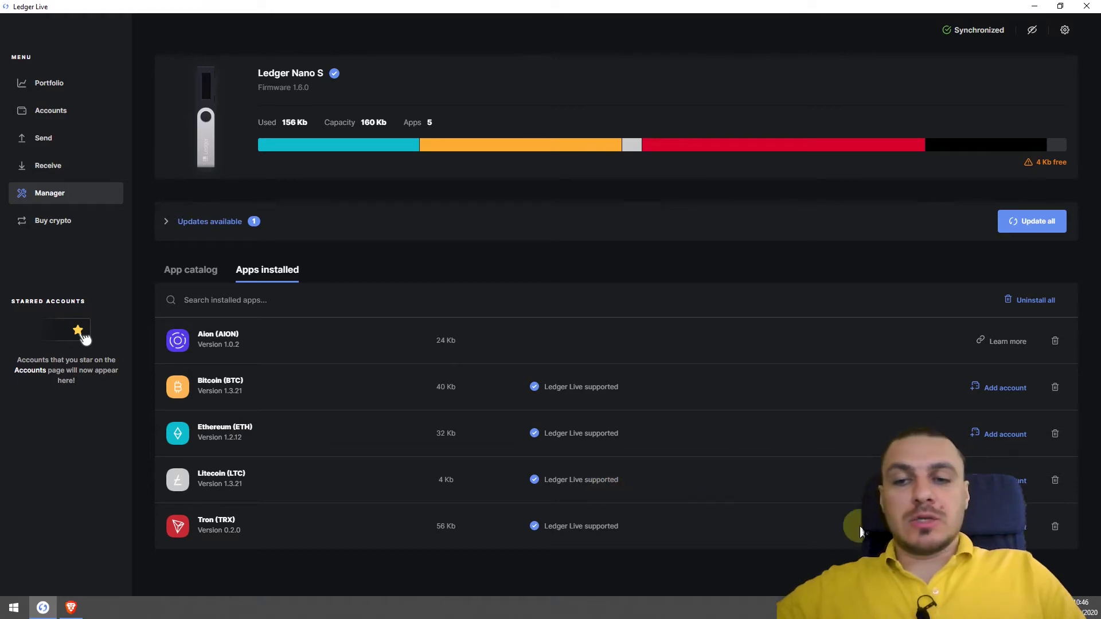
Uninstall Tron from the Nano S and install Cardano ADA from the App catalog.
{"action": "left_click", "coordinate": [1055, 525]}
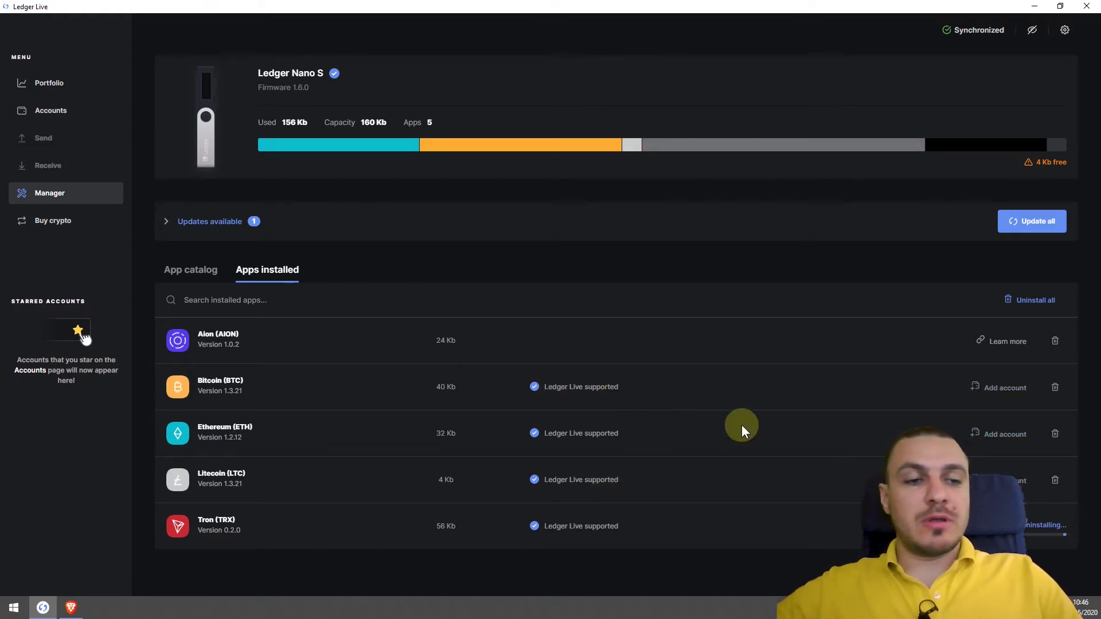
{"action": "left_click", "coordinate": [191, 270]}
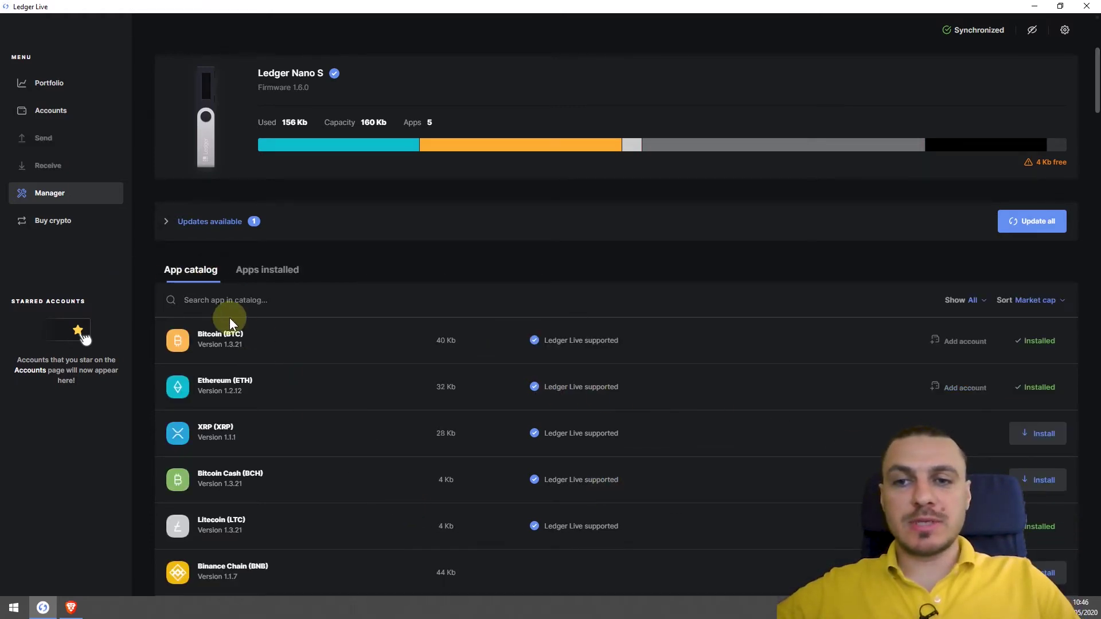
{"action": "scroll", "coordinate": [476, 448], "scroll_direction": "down", "scroll_amount": 4}
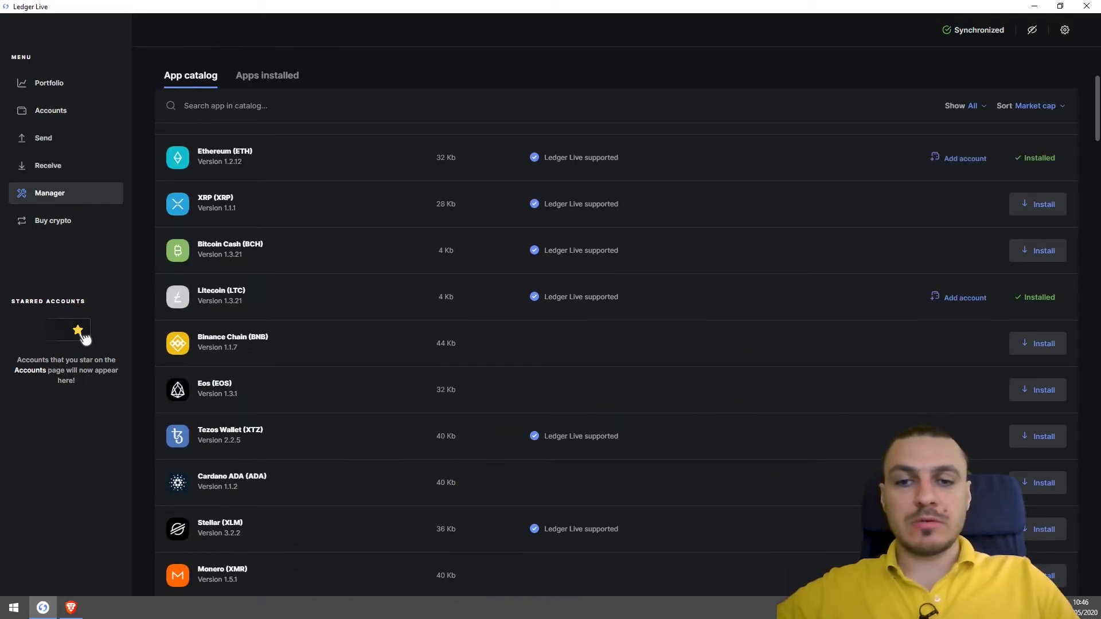
{"action": "left_click", "coordinate": [1034, 489]}
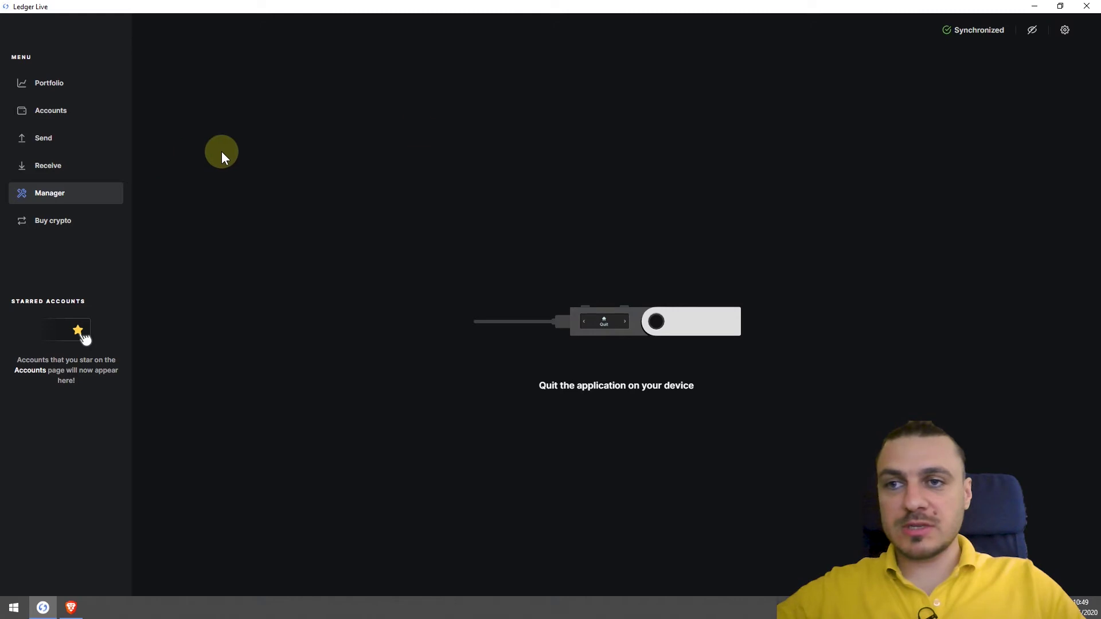
Open the Buy crypto section from the Ledger Live sidebar.
{"action": "left_click", "coordinate": [43, 223]}
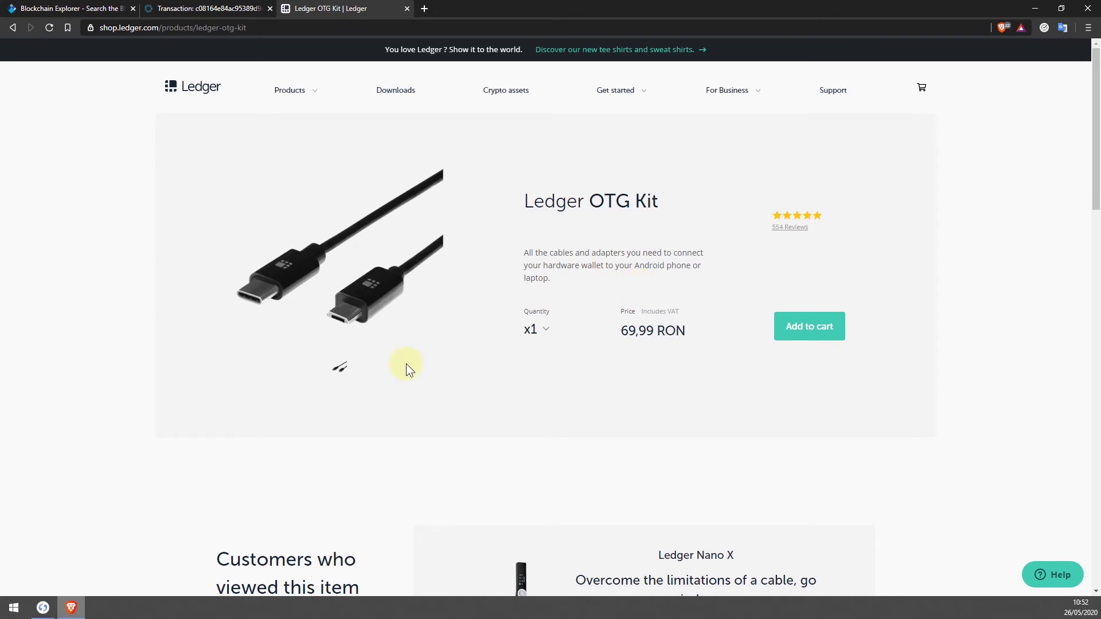
Bring Ledger Live back to the front on its Portfolio dashboard.
{"action": "left_click", "coordinate": [43, 607]}
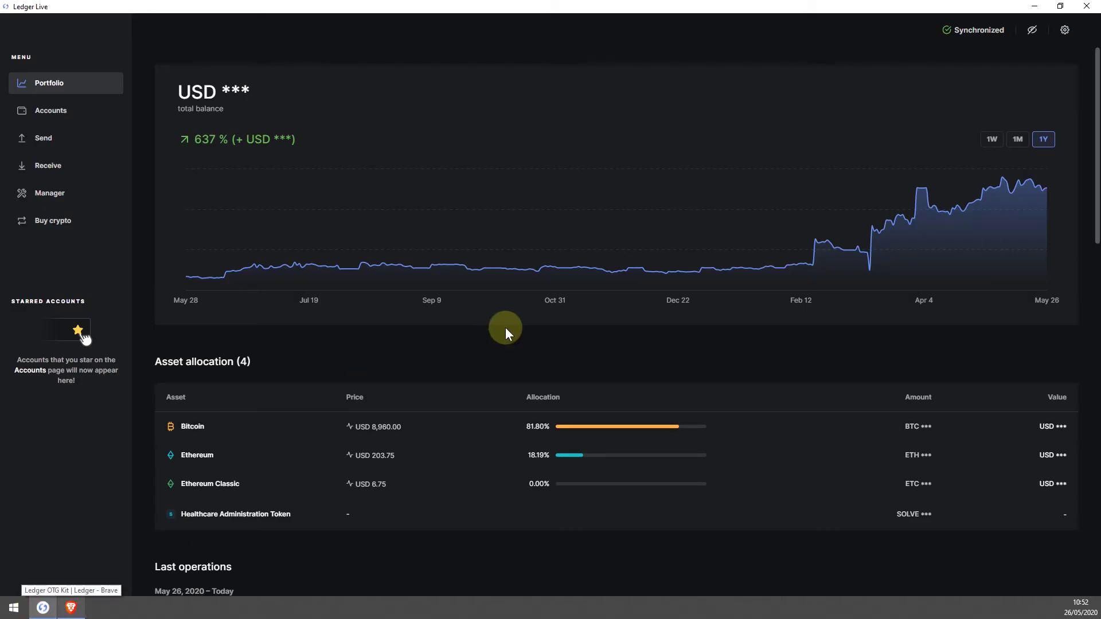